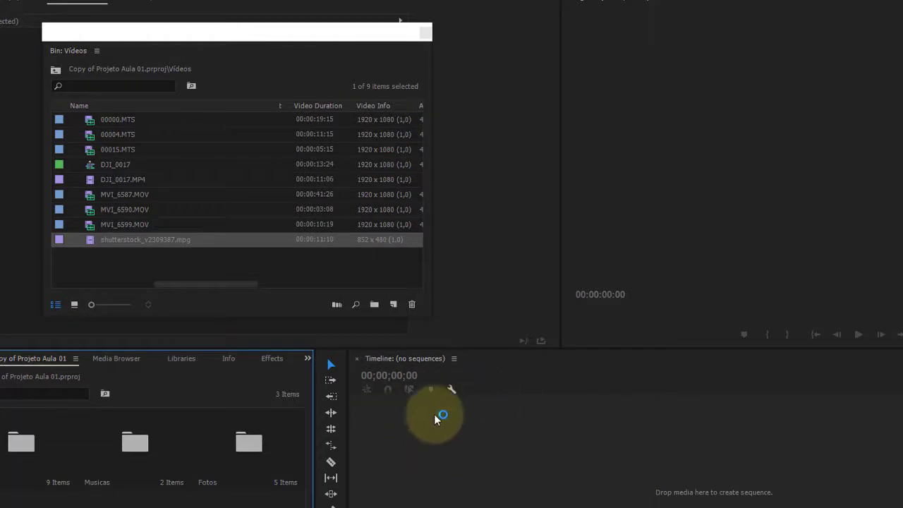
Select the DJI_0017 sequence item in the floating Videos bin window
{"action": "left_click", "coordinate": [101, 164]}
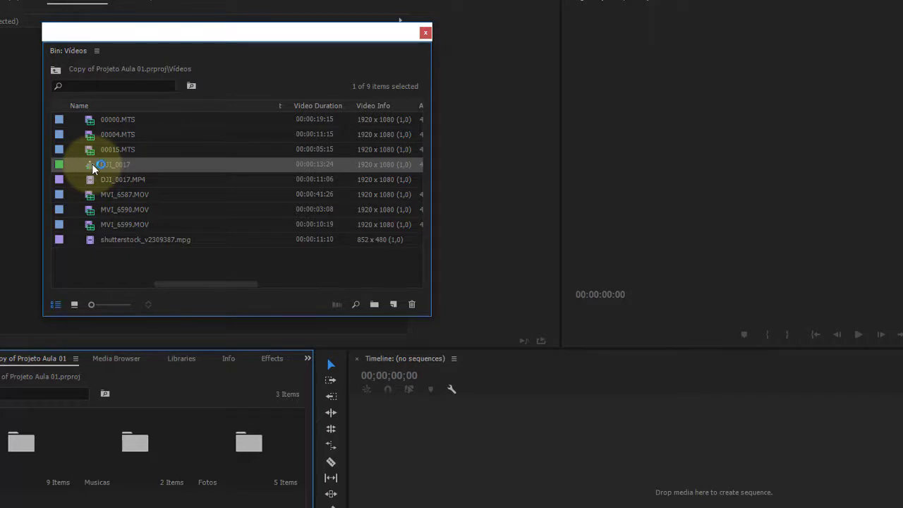
{"action": "double_click", "coordinate": [92, 166]}
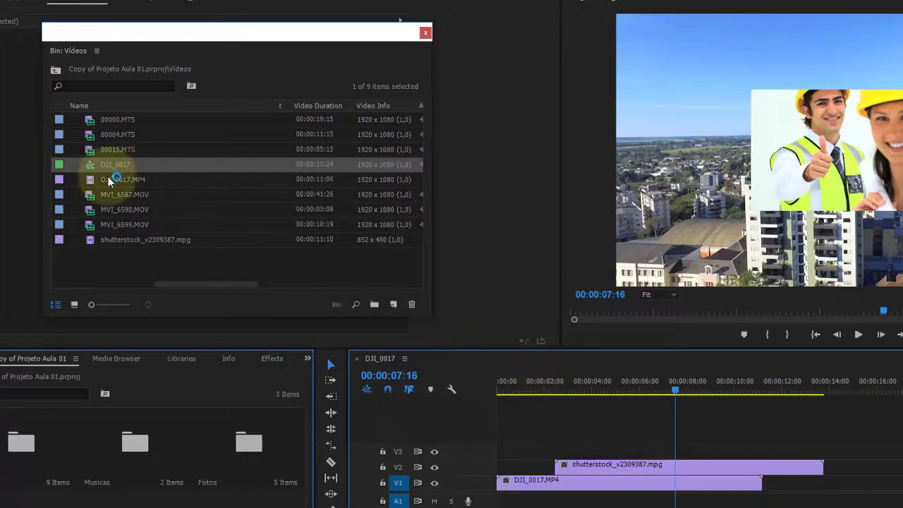
{"action": "left_click_drag", "start_coordinate": [92, 178], "coordinate": [113, 167]}
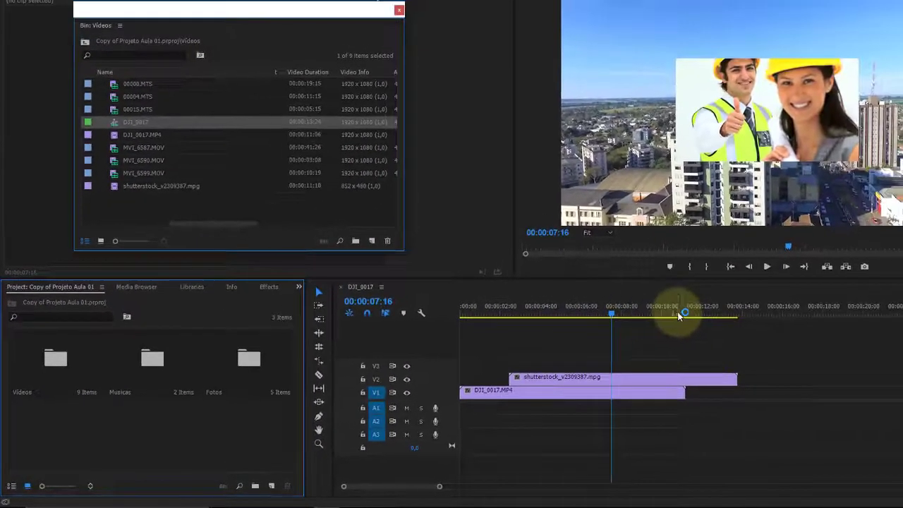
{"action": "left_click", "coordinate": [340, 287]}
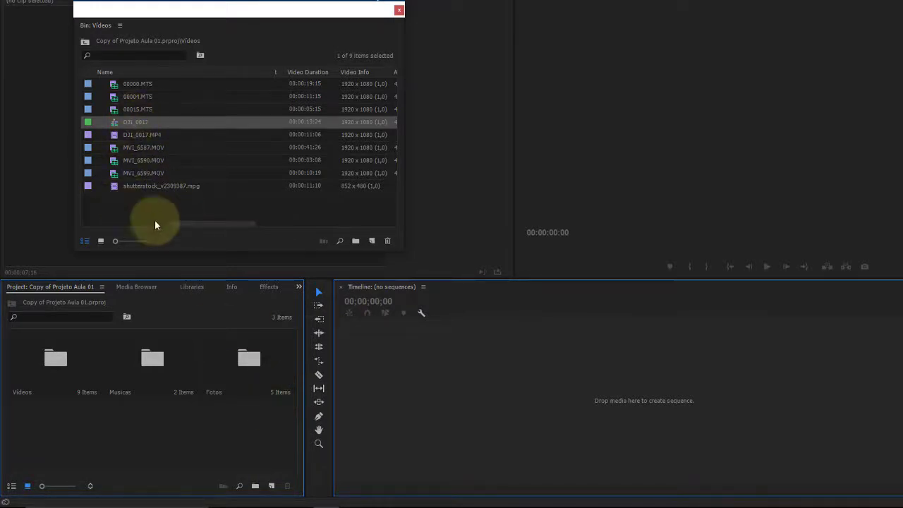
Bring up the New Item list (Sequence, Adjustment Layer, Bars and Tone) in the Project panel
{"action": "double_click", "coordinate": [162, 125]}
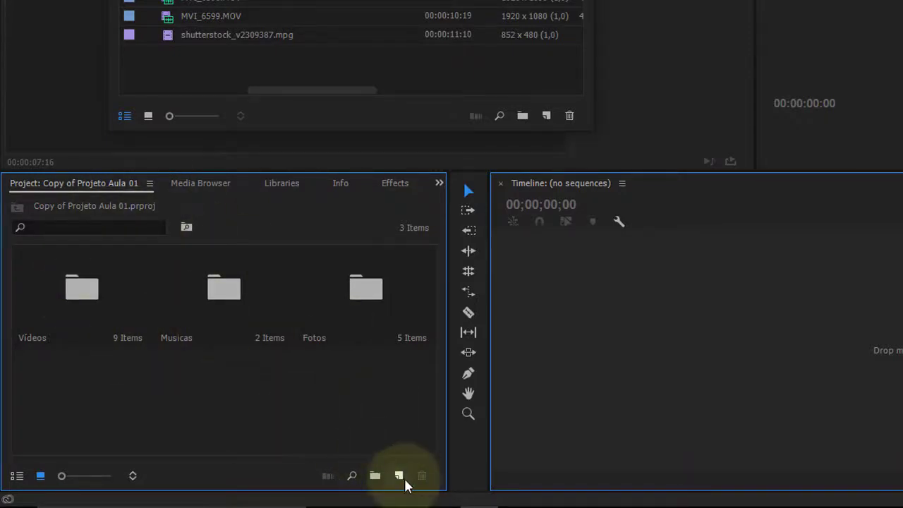
{"action": "left_click", "coordinate": [399, 477]}
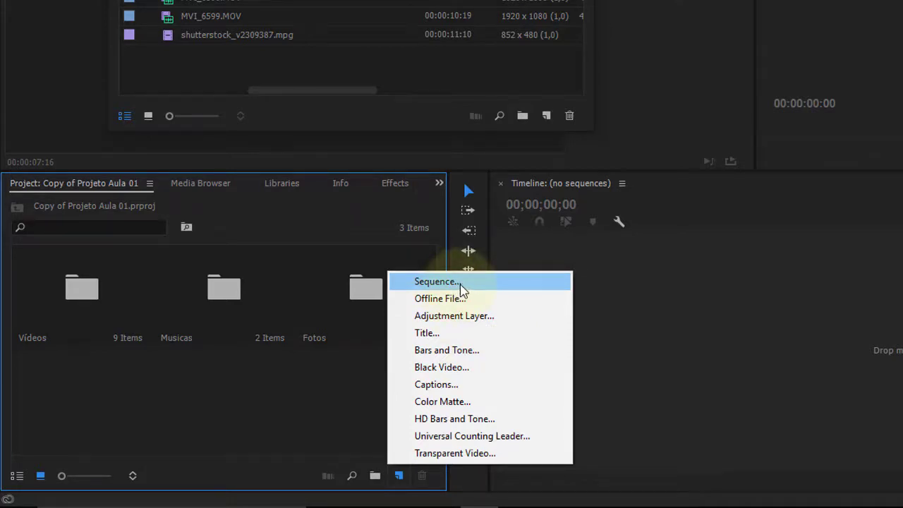
Start a new sequence named Sequence 01, reposition its dialog, and collapse the AVCHD preset folder
{"action": "left_click", "coordinate": [464, 282]}
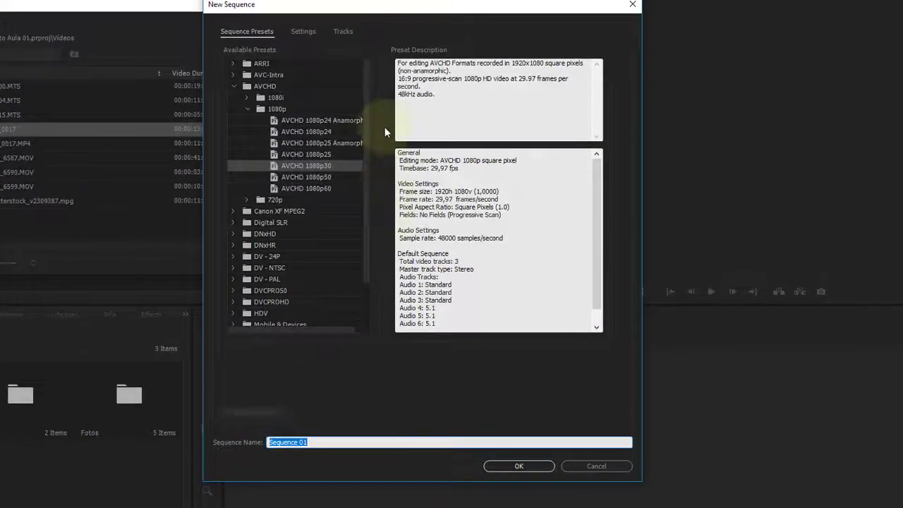
{"action": "left_click_drag", "start_coordinate": [385, 12], "coordinate": [269, 32]}
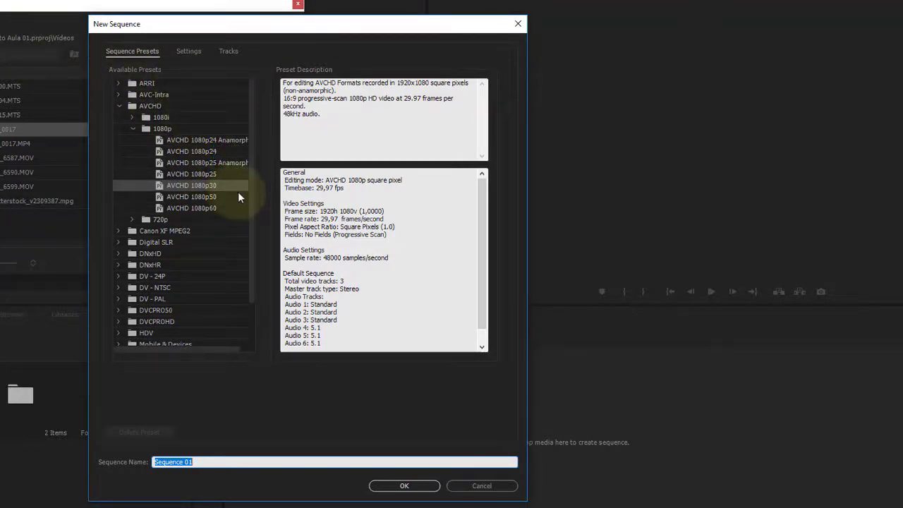
{"action": "left_click_drag", "start_coordinate": [256, 28], "coordinate": [481, 0]}
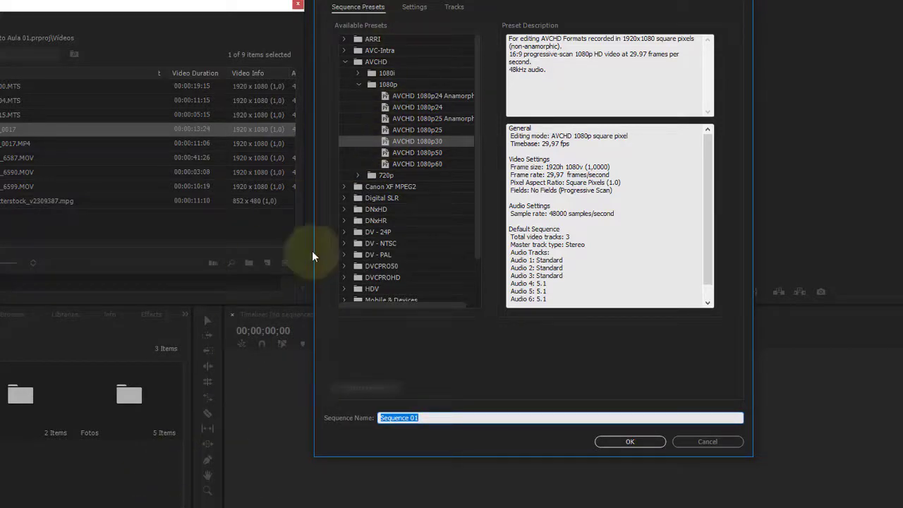
{"action": "left_click_drag", "start_coordinate": [431, 3], "coordinate": [279, 29]}
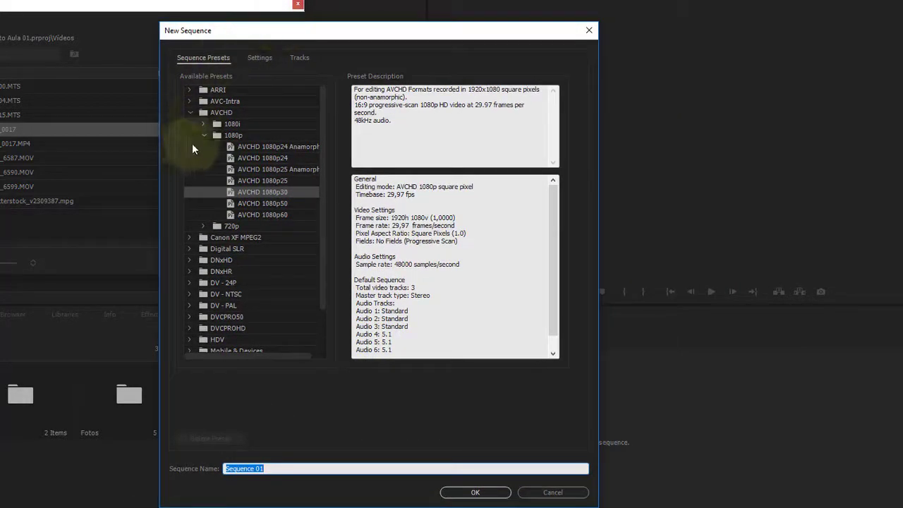
{"action": "left_click", "coordinate": [191, 112]}
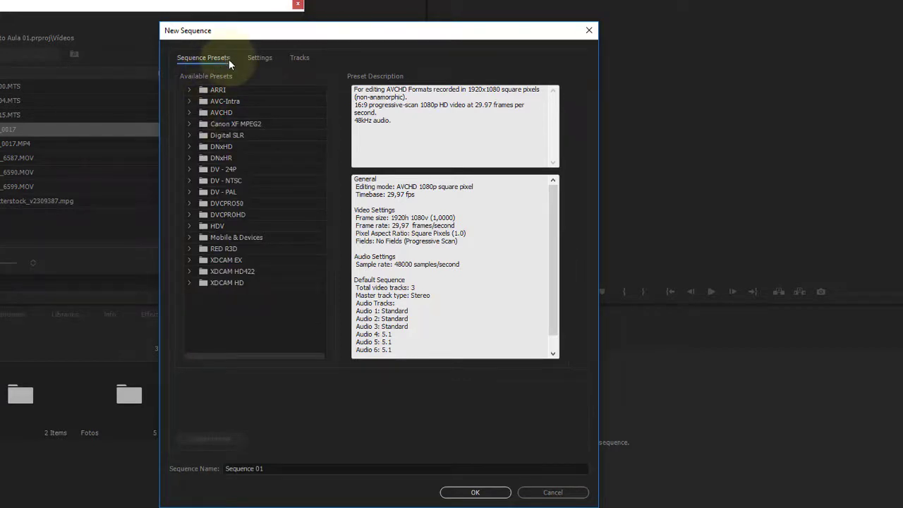
{"action": "left_click", "coordinate": [191, 101]}
{"action": "left_click", "coordinate": [191, 101]}
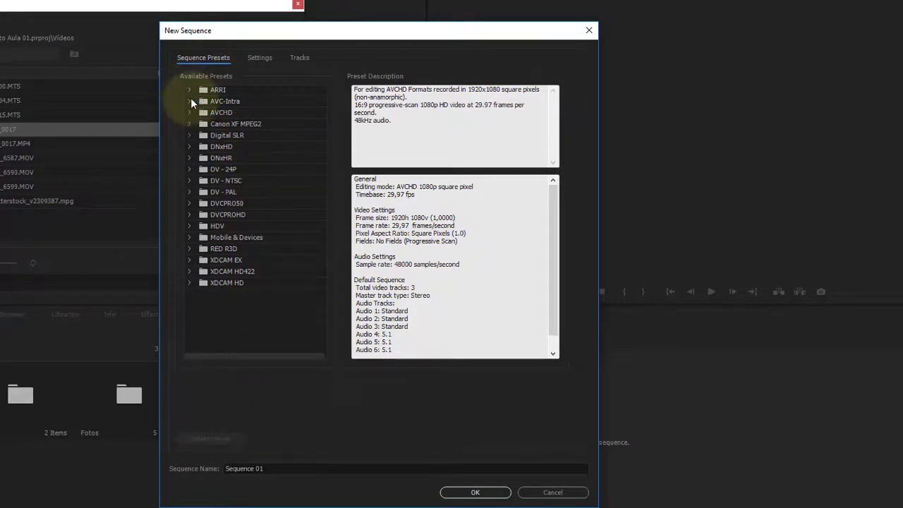
{"action": "left_click", "coordinate": [191, 101]}
{"action": "left_click", "coordinate": [190, 100]}
{"action": "left_click", "coordinate": [188, 112]}
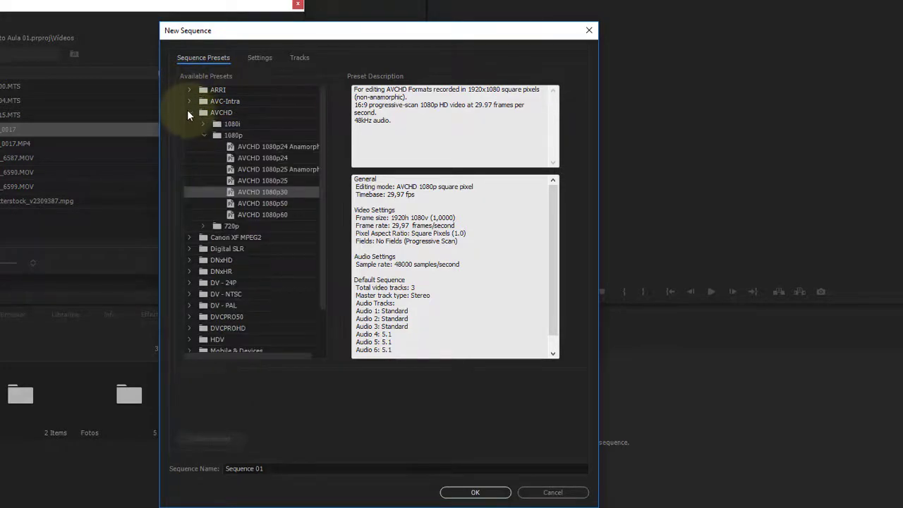
{"action": "left_click", "coordinate": [187, 112]}
{"action": "left_click", "coordinate": [236, 134]}
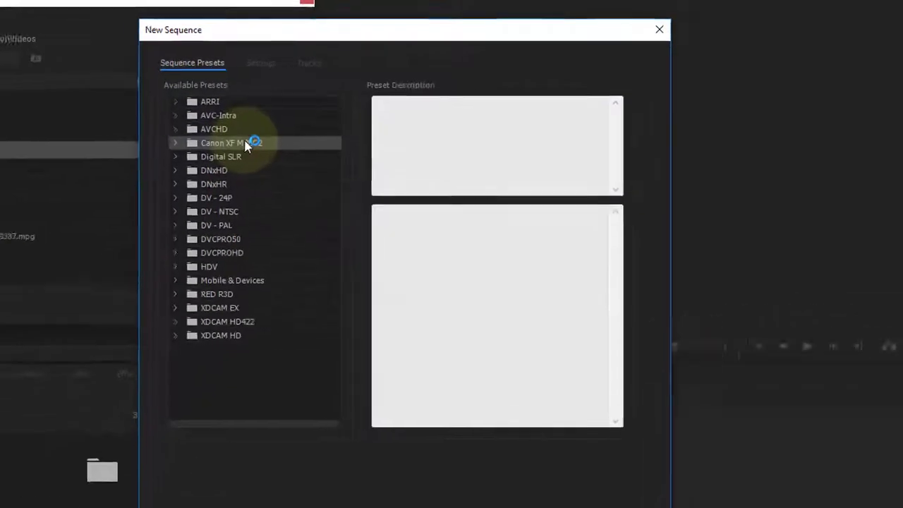
{"action": "left_click", "coordinate": [216, 184]}
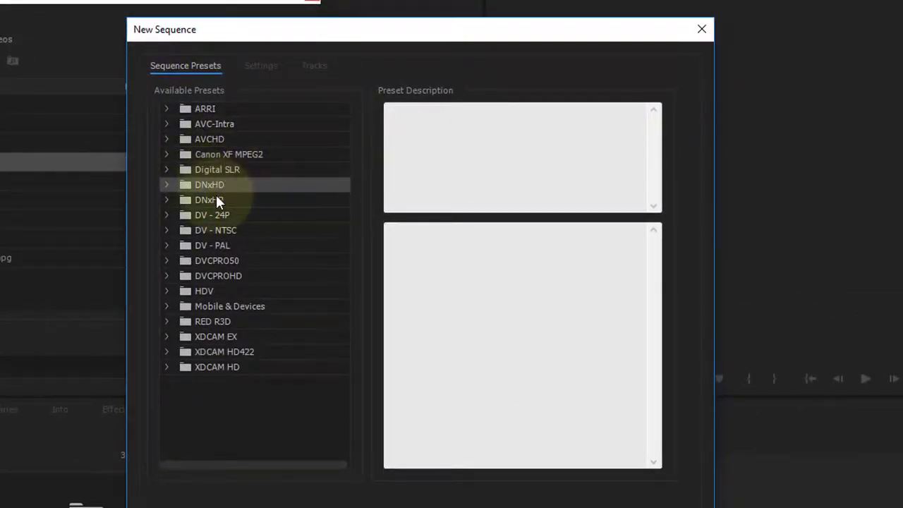
{"action": "left_click", "coordinate": [213, 200]}
{"action": "left_click", "coordinate": [210, 260]}
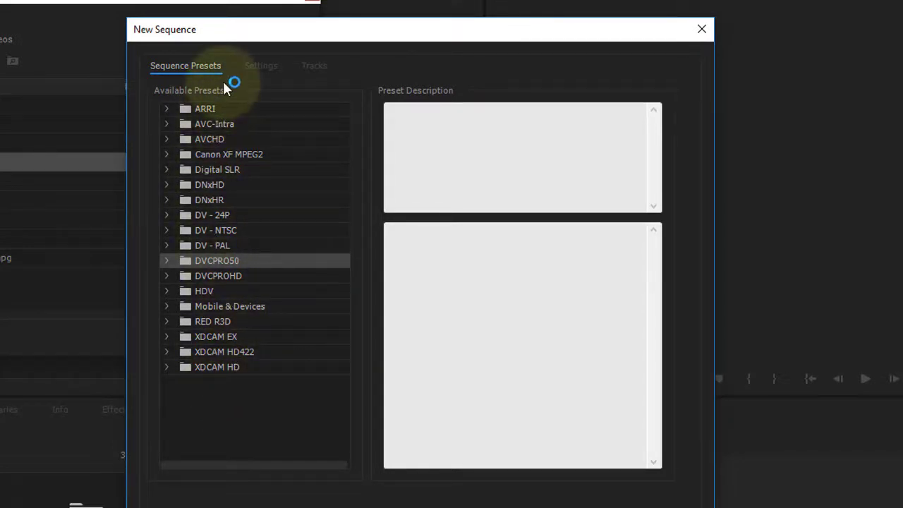
{"action": "left_click", "coordinate": [208, 231]}
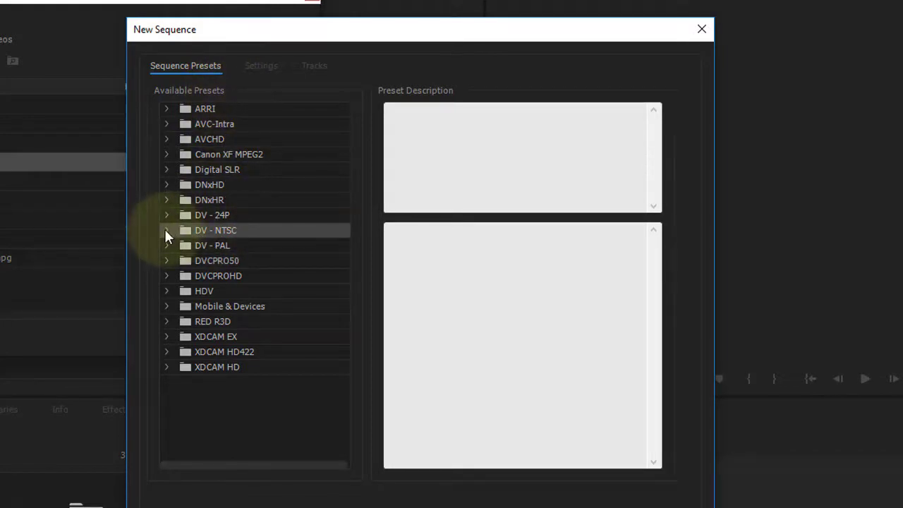
{"action": "left_click", "coordinate": [167, 230]}
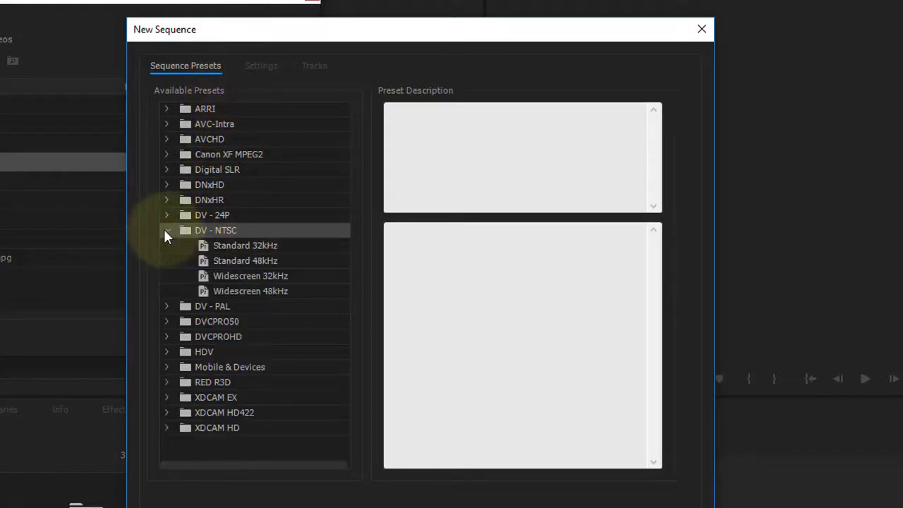
{"action": "left_click", "coordinate": [221, 291]}
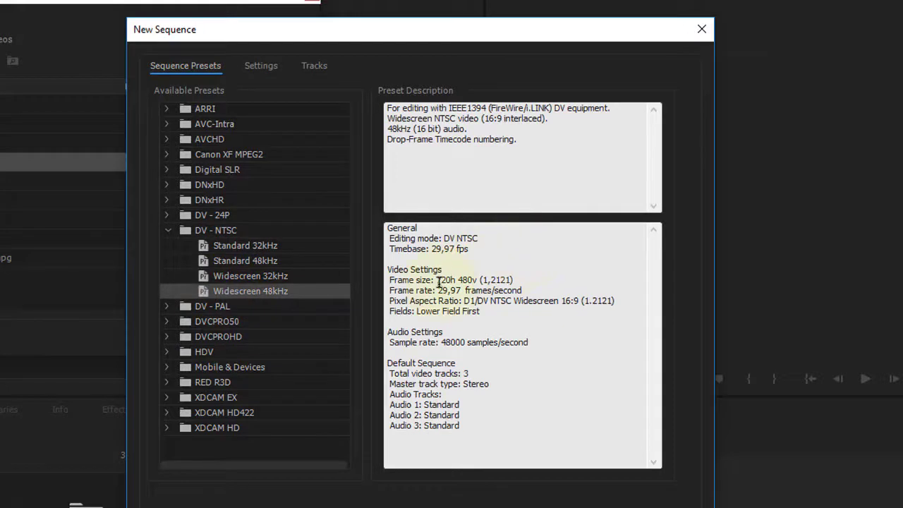
{"action": "left_click_drag", "start_coordinate": [436, 280], "coordinate": [527, 281]}
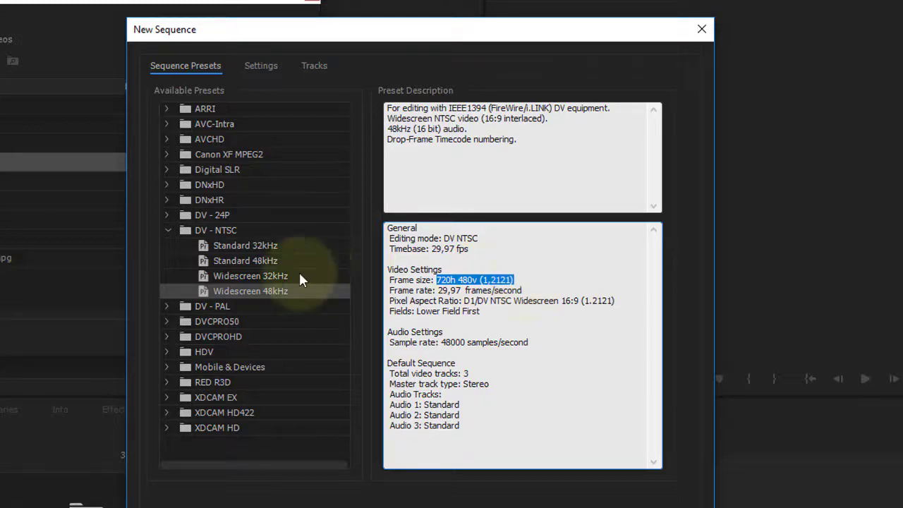
{"action": "left_click", "coordinate": [168, 230]}
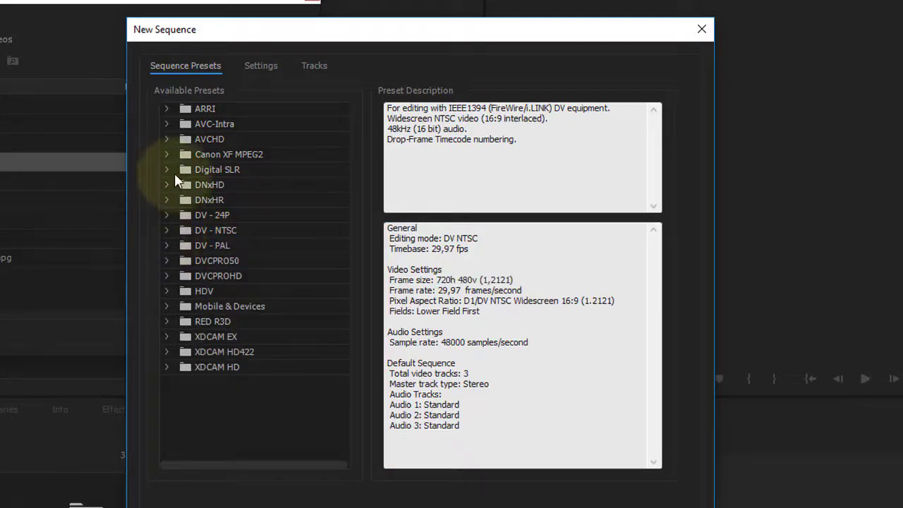
Expand the Digital SLR presets and review the DSLR 1080p30 and 720p24 preset details
{"action": "left_click", "coordinate": [215, 171]}
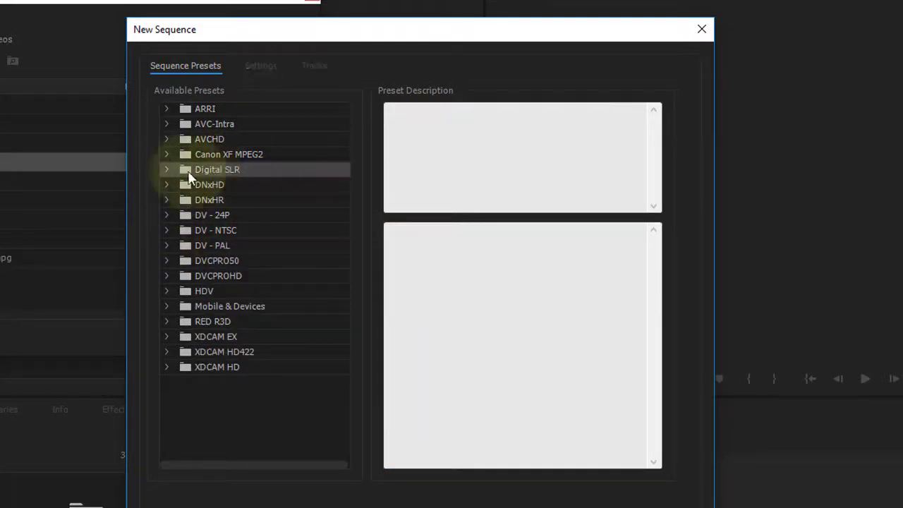
{"action": "left_click", "coordinate": [168, 169]}
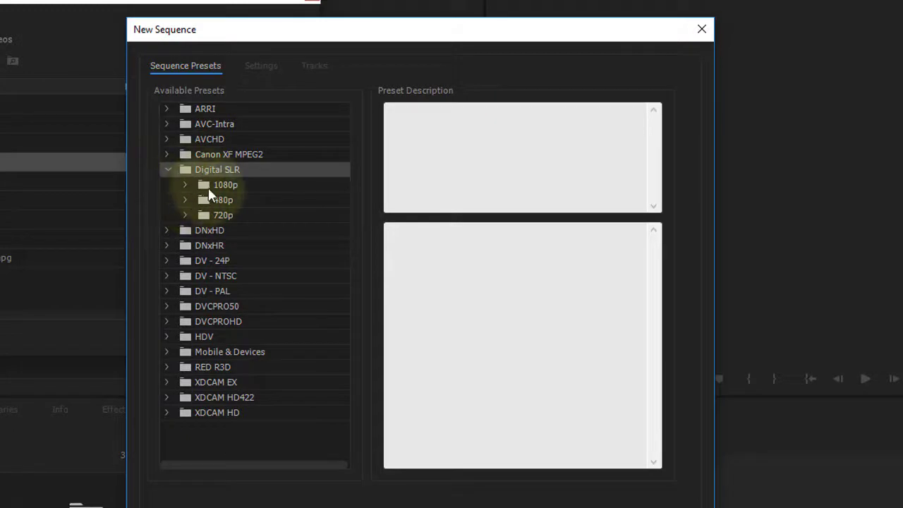
{"action": "left_click", "coordinate": [188, 185]}
{"action": "left_click", "coordinate": [186, 184]}
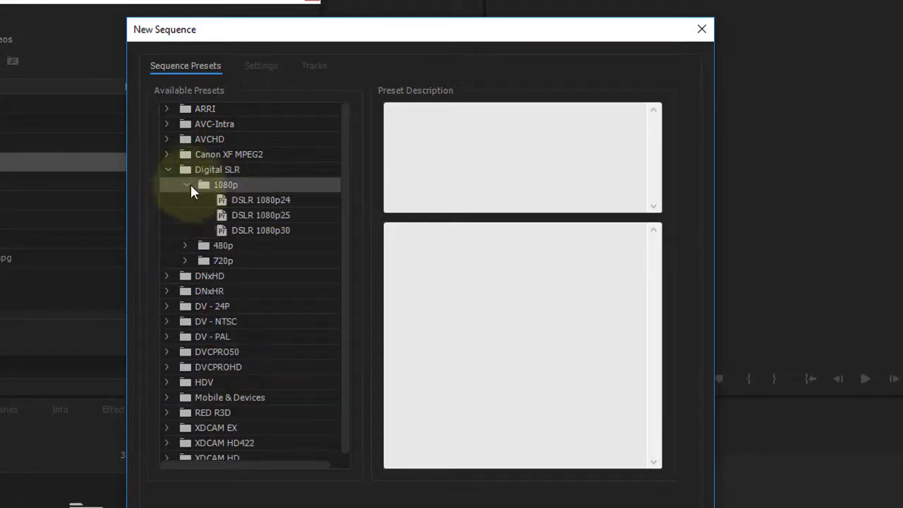
{"action": "left_click", "coordinate": [252, 231]}
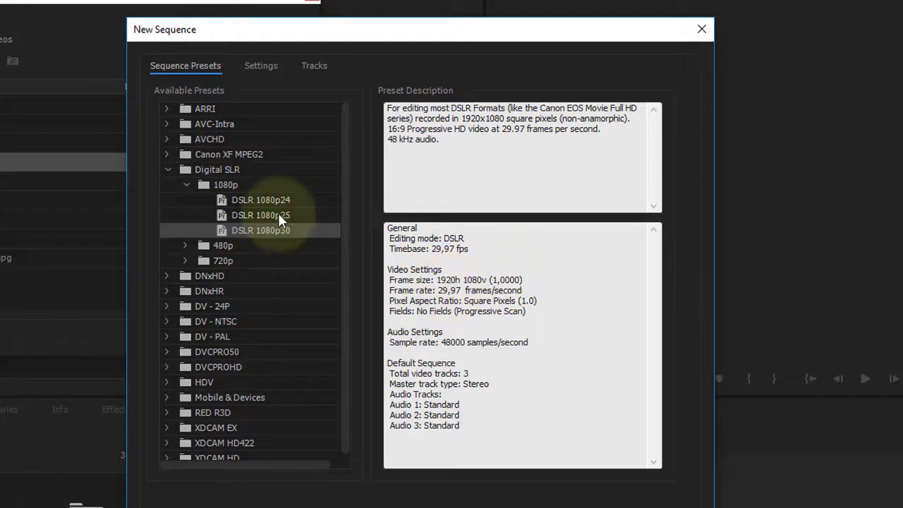
{"action": "left_click", "coordinate": [187, 185]}
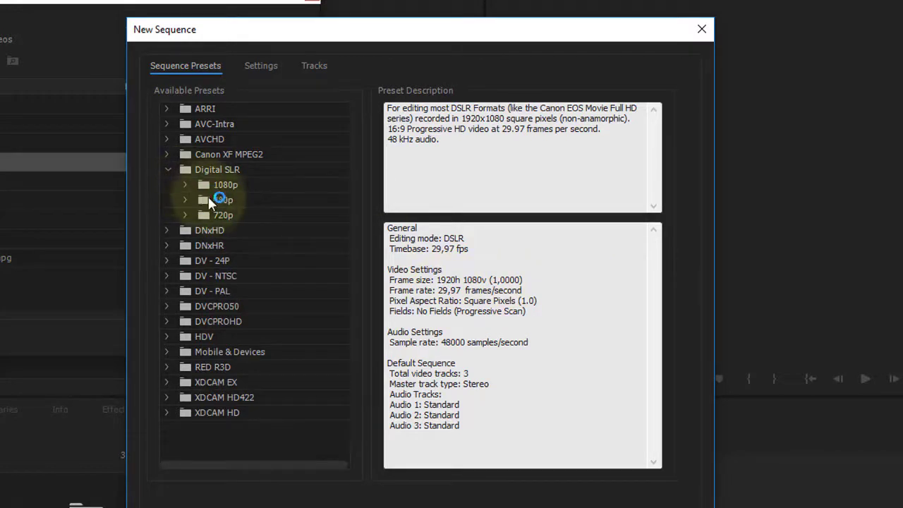
{"action": "left_click", "coordinate": [187, 215]}
{"action": "left_click", "coordinate": [186, 214]}
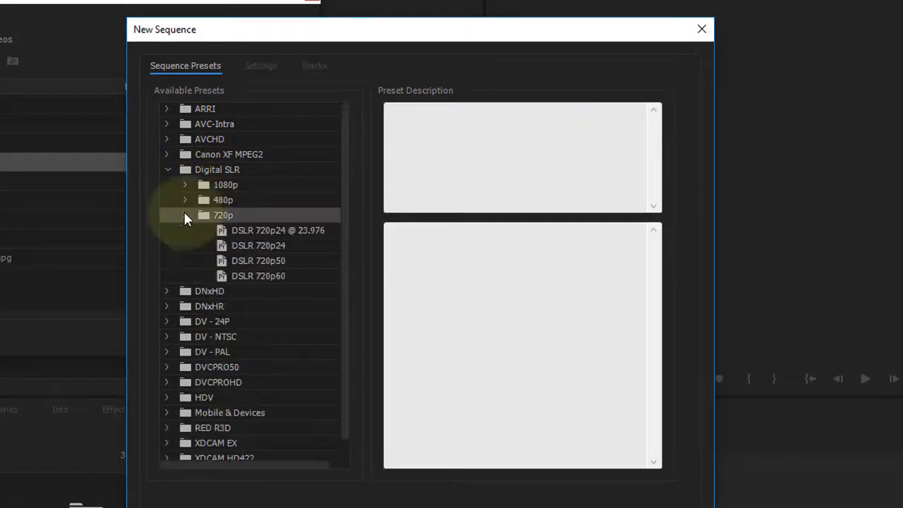
{"action": "left_click", "coordinate": [244, 244]}
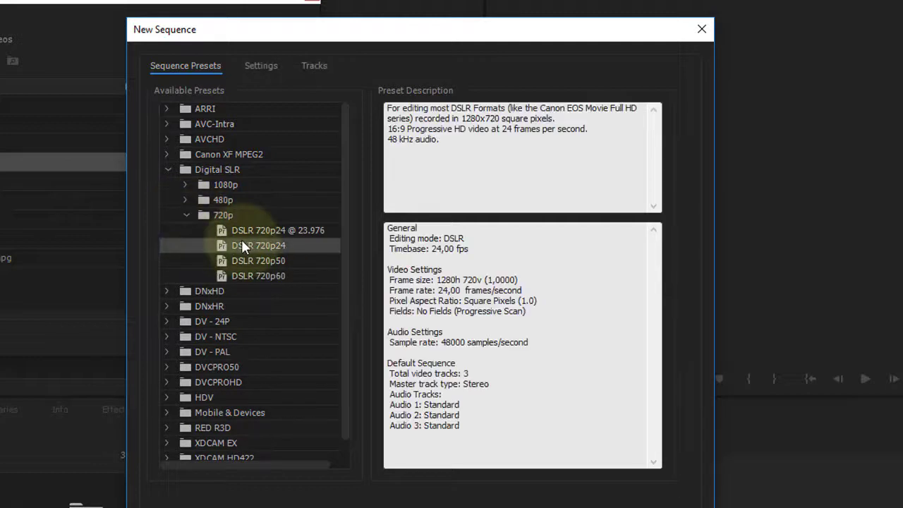
{"action": "left_click", "coordinate": [186, 215]}
Review the DSLR 640x480p60 preset's 640x480 frame size, then collapse the Digital SLR folder
{"action": "left_click", "coordinate": [205, 201]}
{"action": "left_click", "coordinate": [187, 200]}
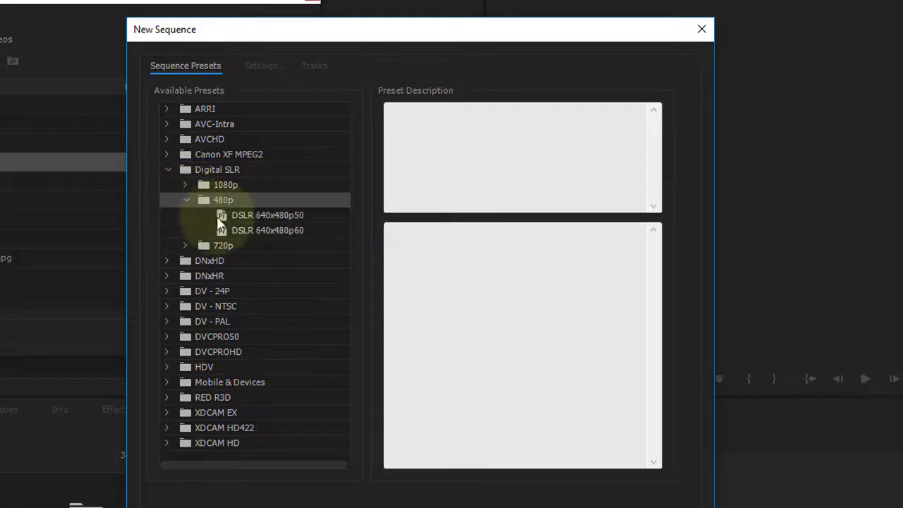
{"action": "left_click", "coordinate": [240, 230]}
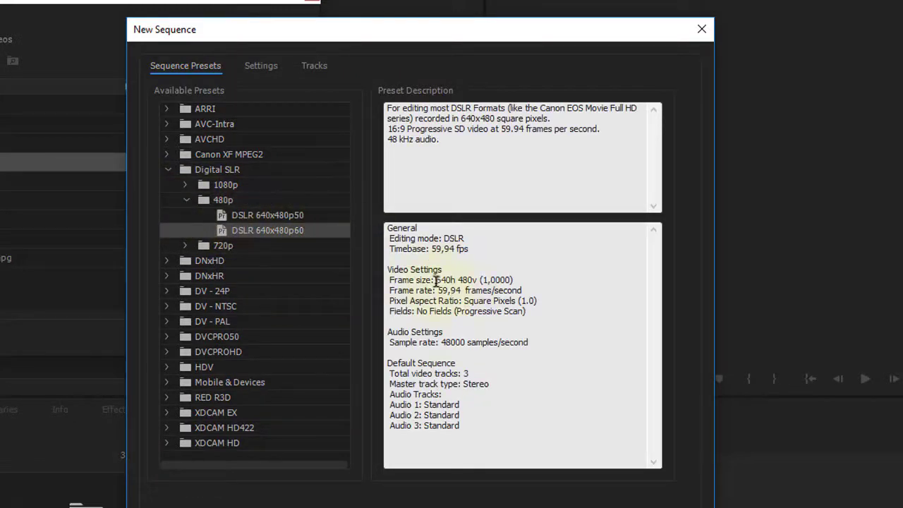
{"action": "left_click_drag", "start_coordinate": [436, 280], "coordinate": [514, 280]}
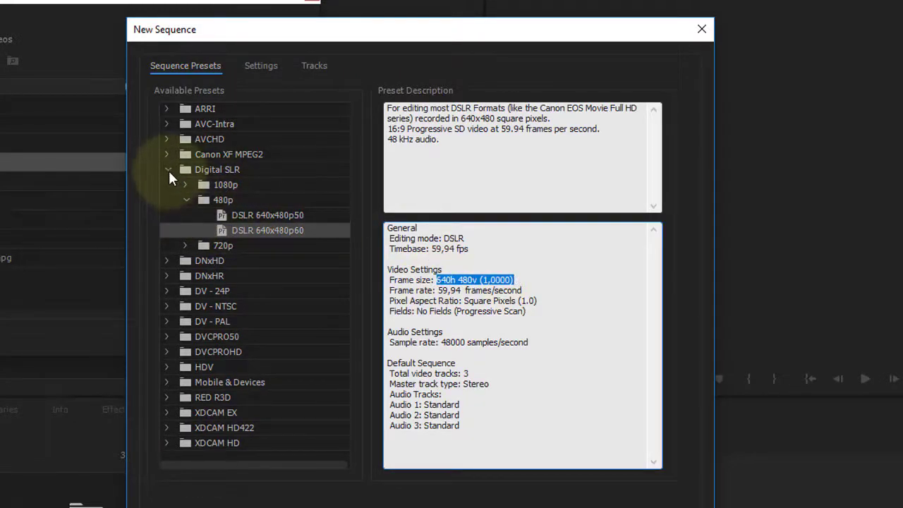
{"action": "left_click", "coordinate": [167, 170]}
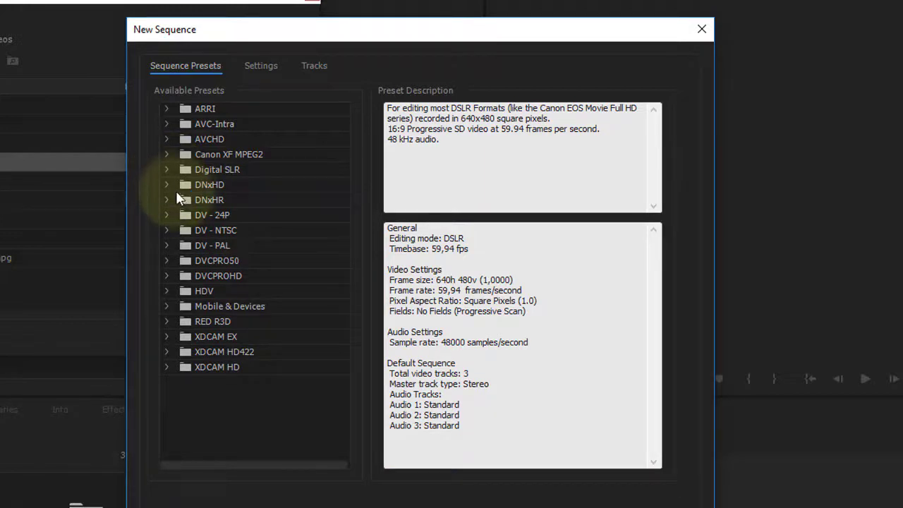
Under AVCHD, review the 720p24 and 720p30 preset details
{"action": "left_click", "coordinate": [168, 137]}
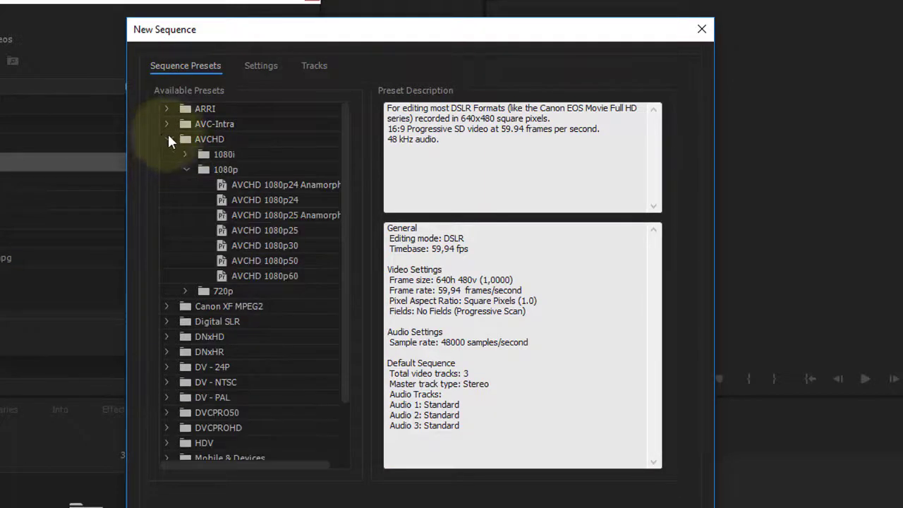
{"action": "left_click", "coordinate": [187, 170]}
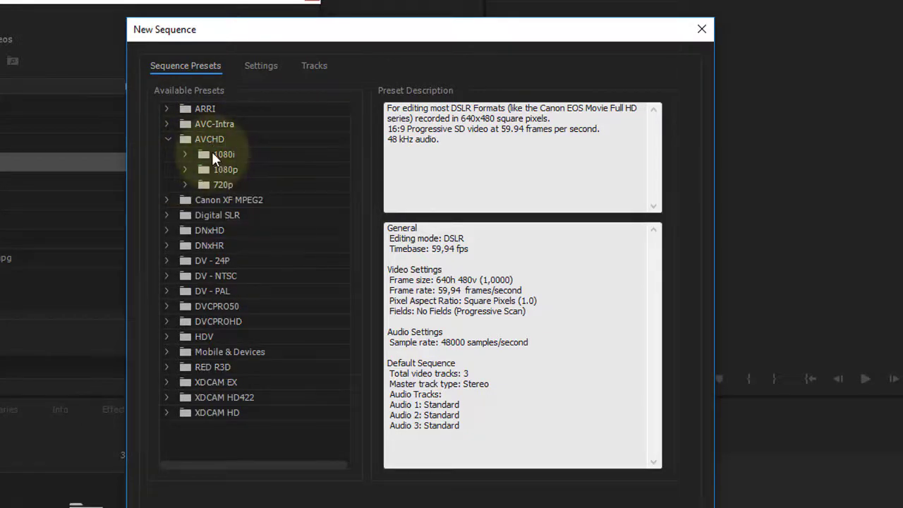
{"action": "left_click", "coordinate": [184, 185]}
{"action": "left_click", "coordinate": [186, 184]}
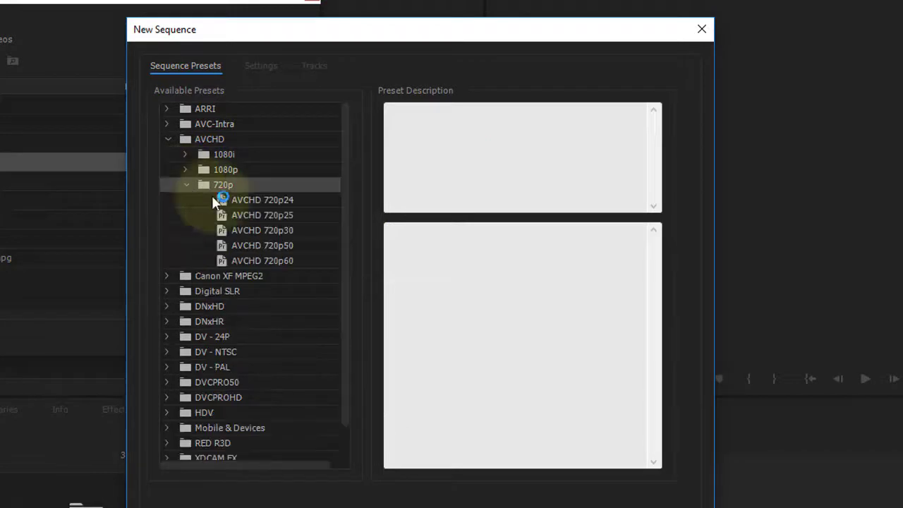
{"action": "left_click", "coordinate": [252, 199]}
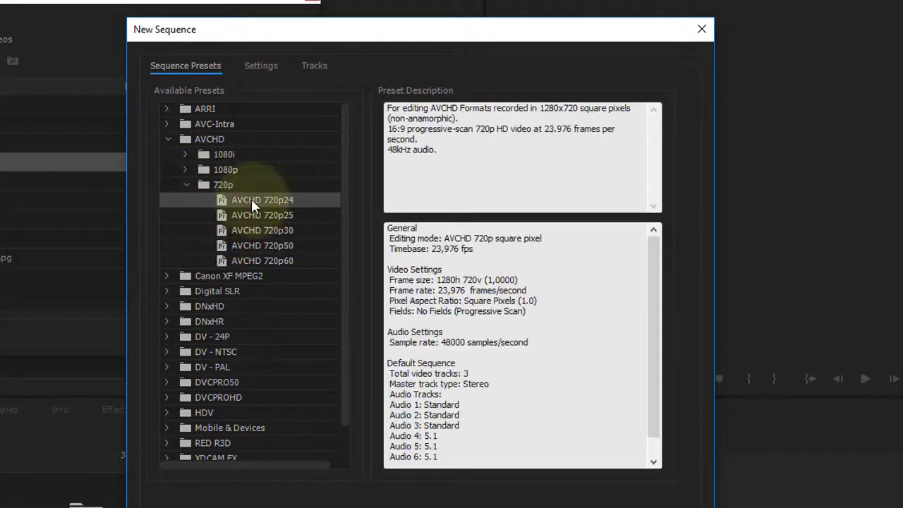
{"action": "left_click", "coordinate": [278, 230]}
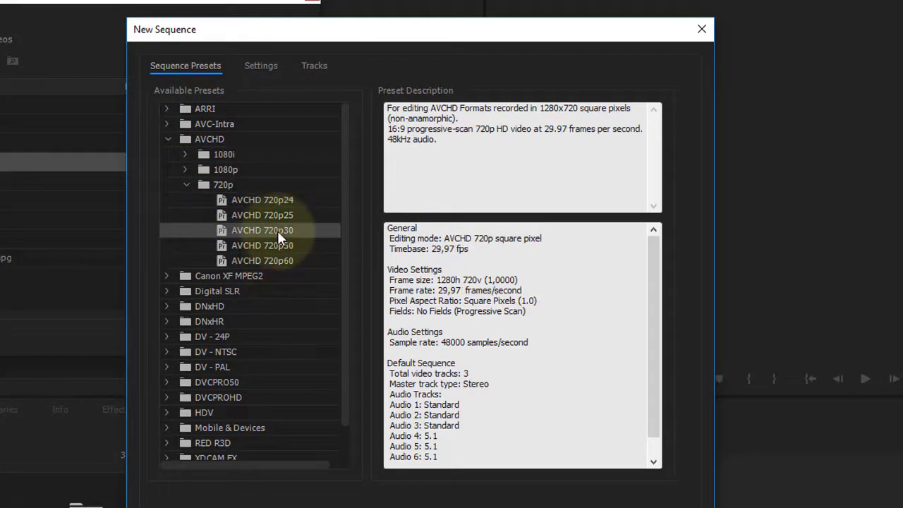
{"action": "left_click", "coordinate": [186, 184]}
Compare the AVCHD 1080p24, 1080p30, 1080p60 and 1080i25/1080i30 preset details
{"action": "left_click", "coordinate": [184, 170]}
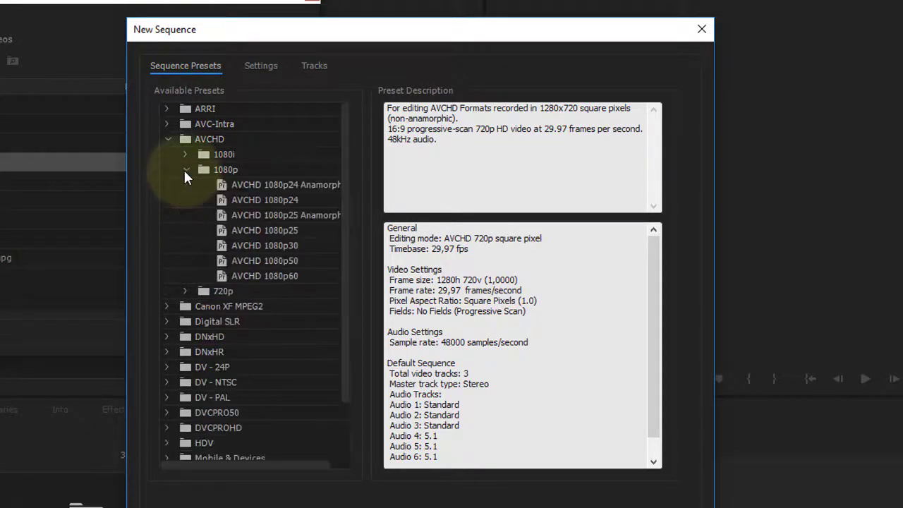
{"action": "left_click", "coordinate": [247, 200]}
{"action": "left_click", "coordinate": [247, 245]}
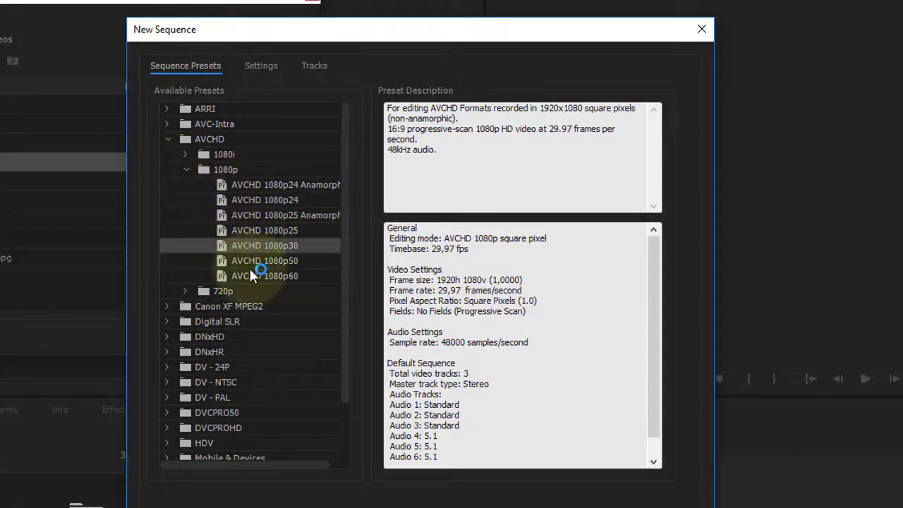
{"action": "left_click", "coordinate": [251, 276]}
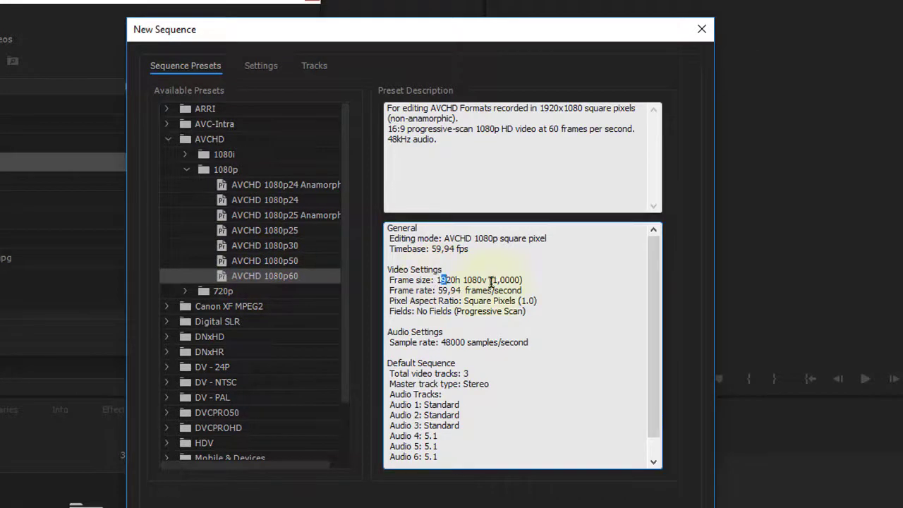
{"action": "left_click_drag", "start_coordinate": [435, 280], "coordinate": [525, 280]}
{"action": "left_click", "coordinate": [185, 156]}
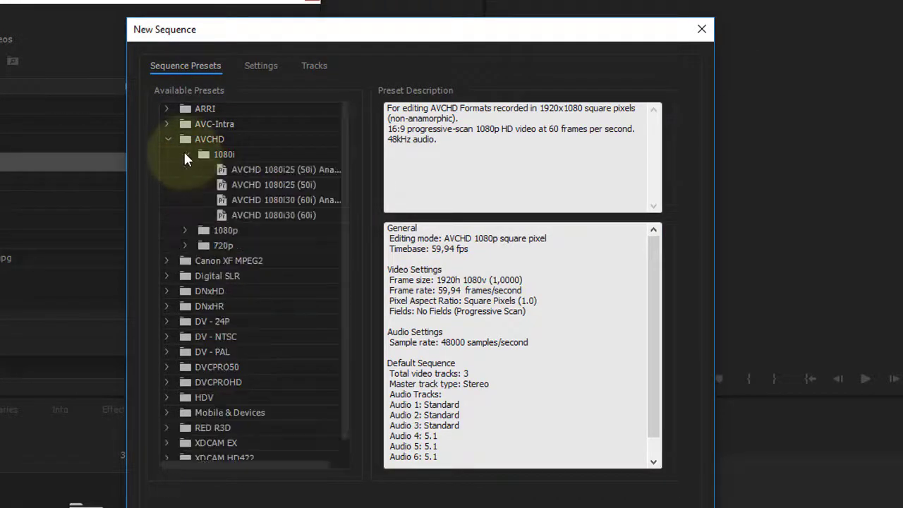
{"action": "left_click", "coordinate": [245, 185]}
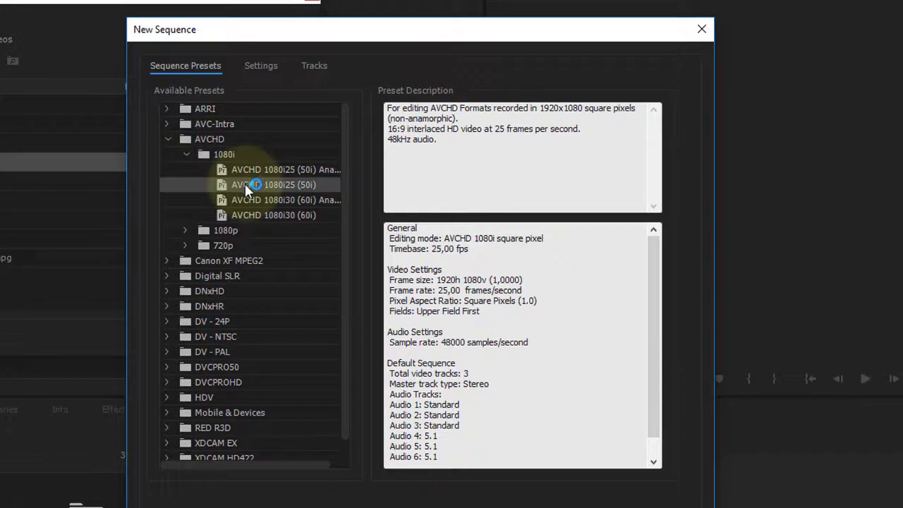
{"action": "left_click", "coordinate": [256, 214]}
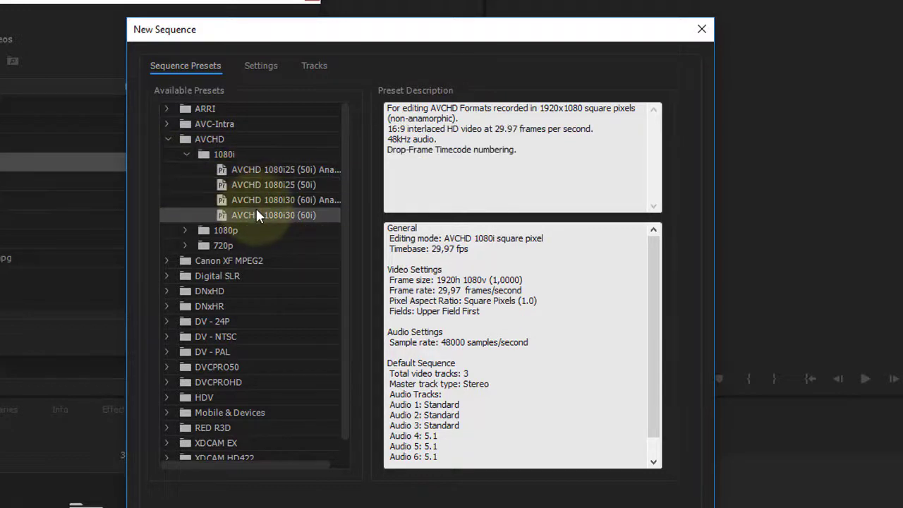
{"action": "left_click", "coordinate": [271, 187]}
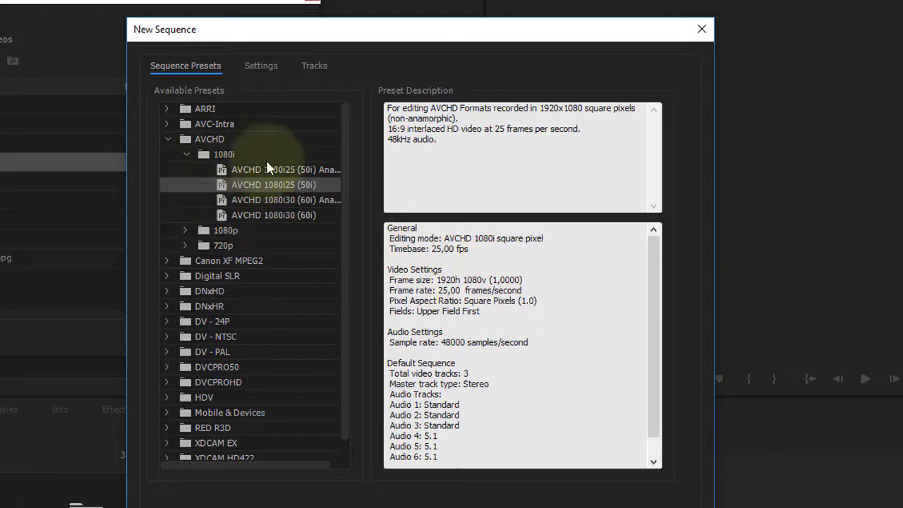
{"action": "left_click", "coordinate": [186, 155]}
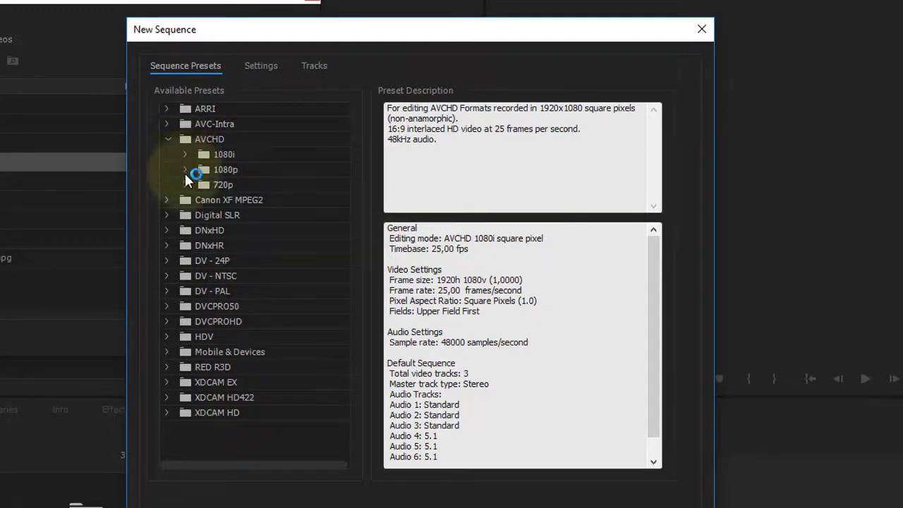
Choose the AVCHD 720p30 preset and select the default sequence name for replacing
{"action": "left_click", "coordinate": [187, 182]}
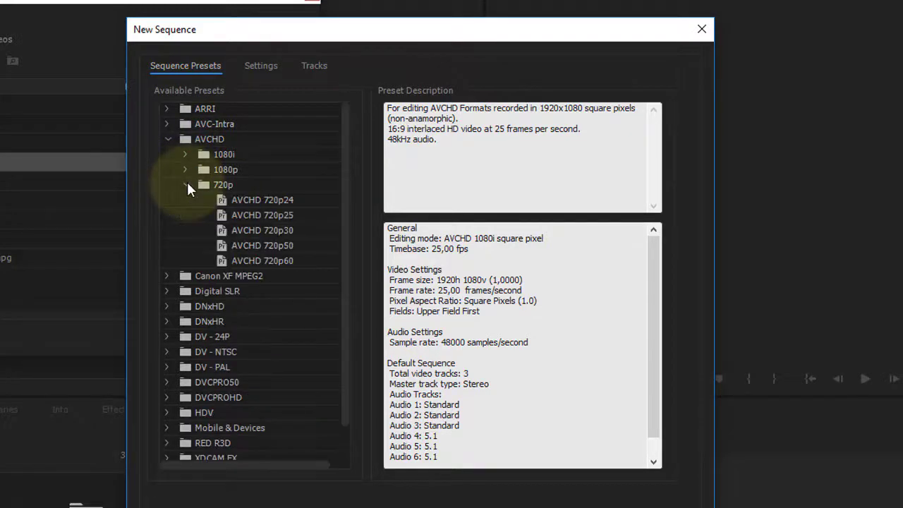
{"action": "left_click", "coordinate": [290, 233]}
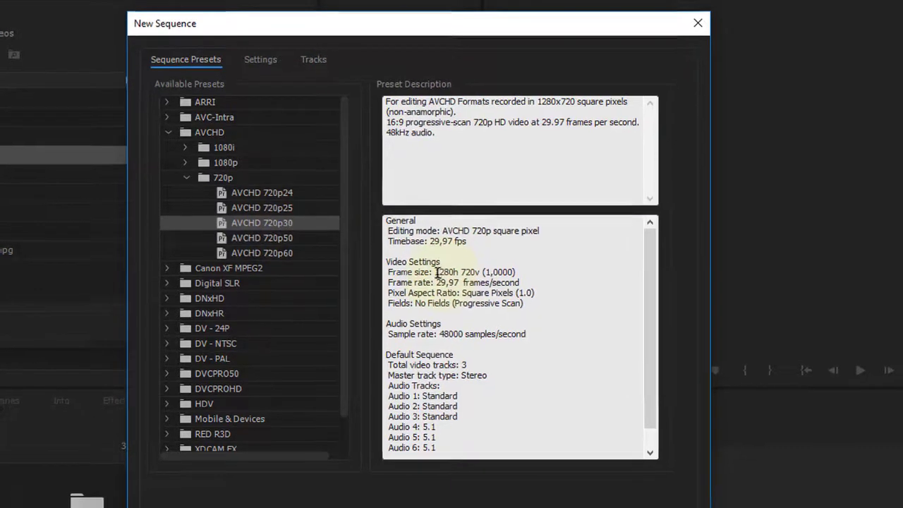
{"action": "left_click_drag", "start_coordinate": [294, 429], "coordinate": [140, 409]}
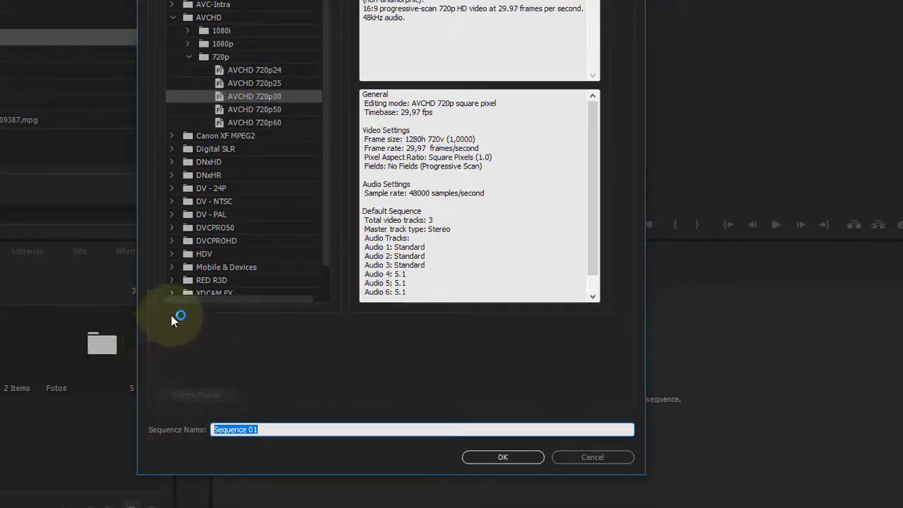
Create the sequence as 720P and confirm its 1280x720, 29.97 fps settings
{"action": "type", "text": "S"}
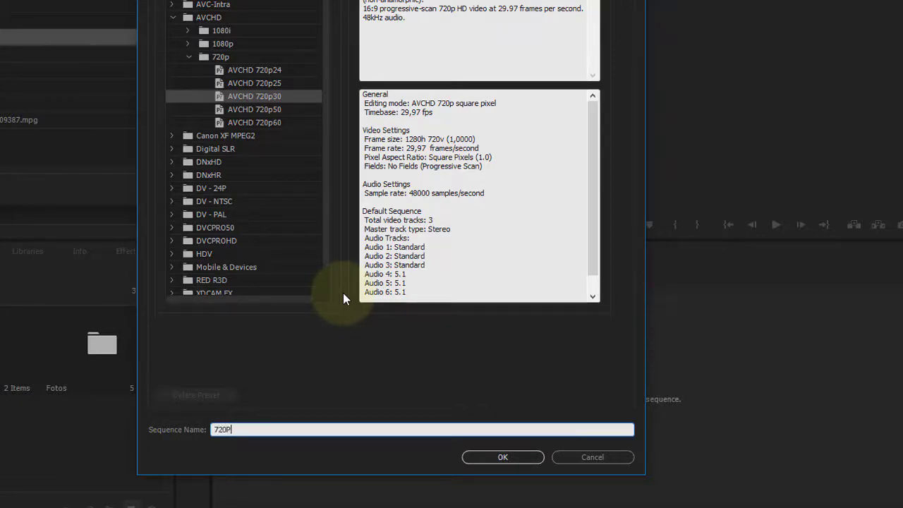
{"action": "left_click", "coordinate": [492, 461]}
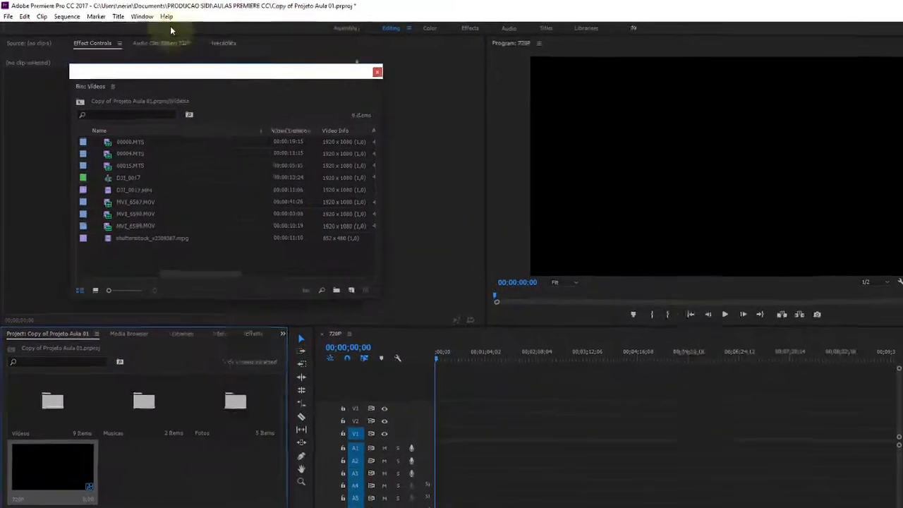
{"action": "left_click", "coordinate": [67, 16]}
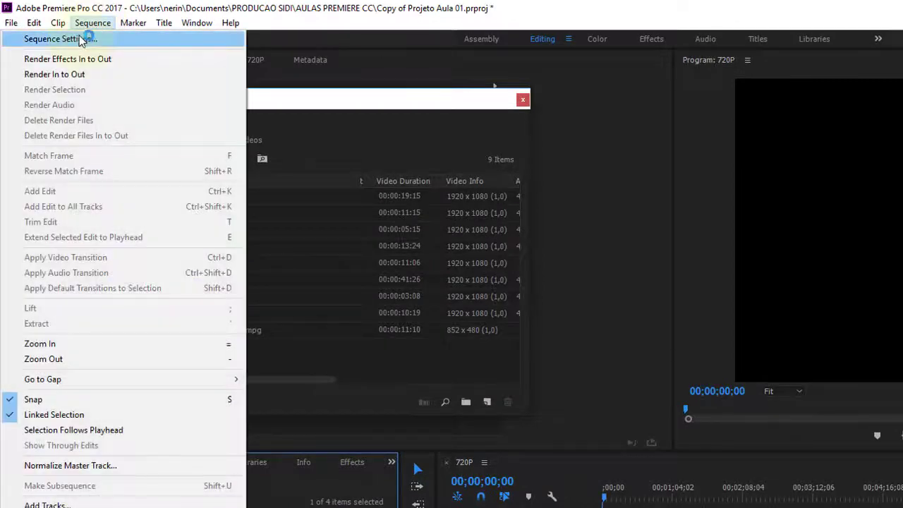
{"action": "left_click", "coordinate": [81, 39]}
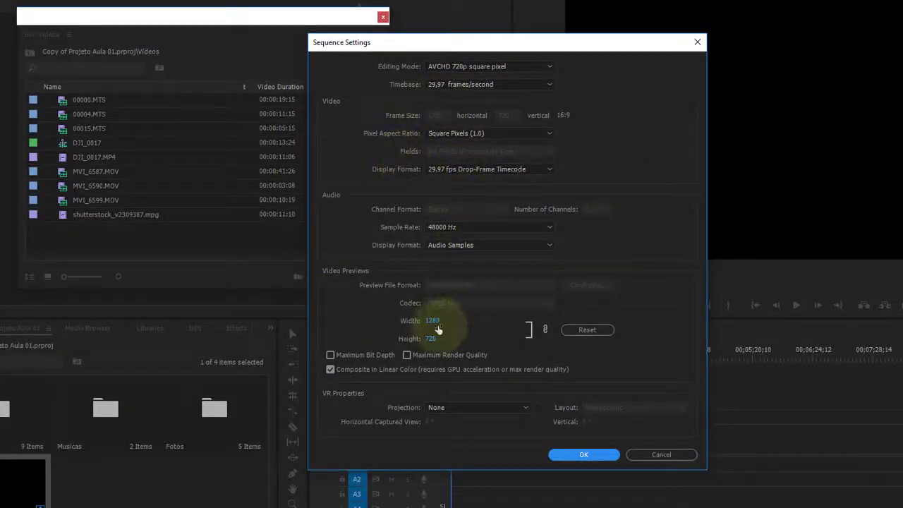
{"action": "left_click", "coordinate": [664, 455]}
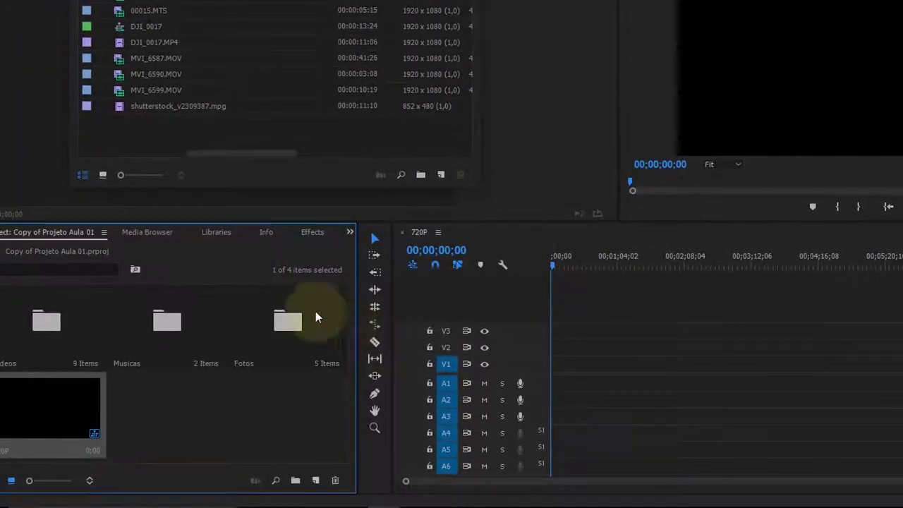
{"action": "left_click", "coordinate": [151, 409]}
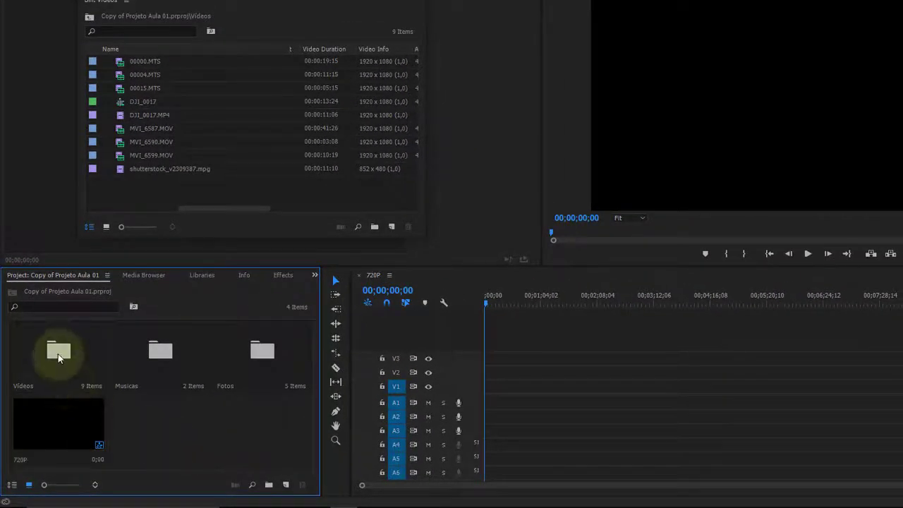
Drag clip 00004.MTS from the Videos bin to the start of the 720P timeline
{"action": "double_click", "coordinate": [58, 353]}
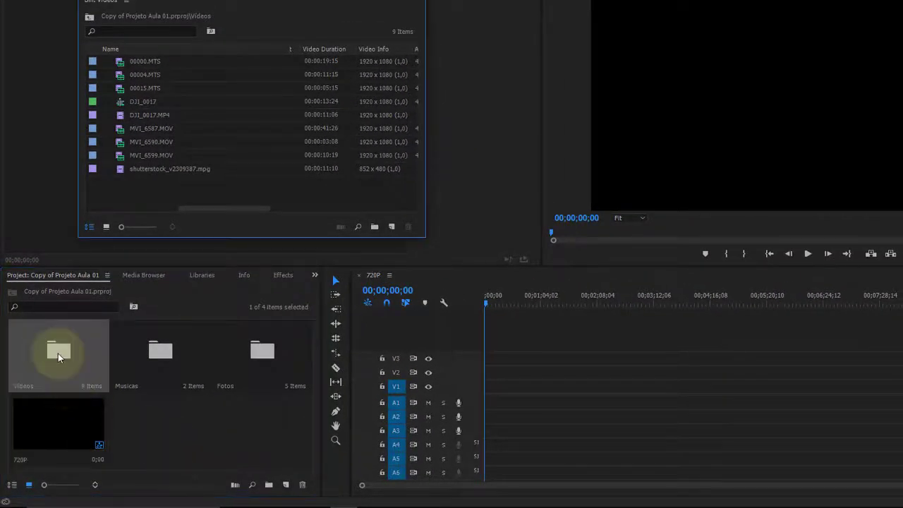
{"action": "left_click", "coordinate": [149, 74]}
{"action": "left_click_drag", "start_coordinate": [120, 73], "coordinate": [484, 399]}
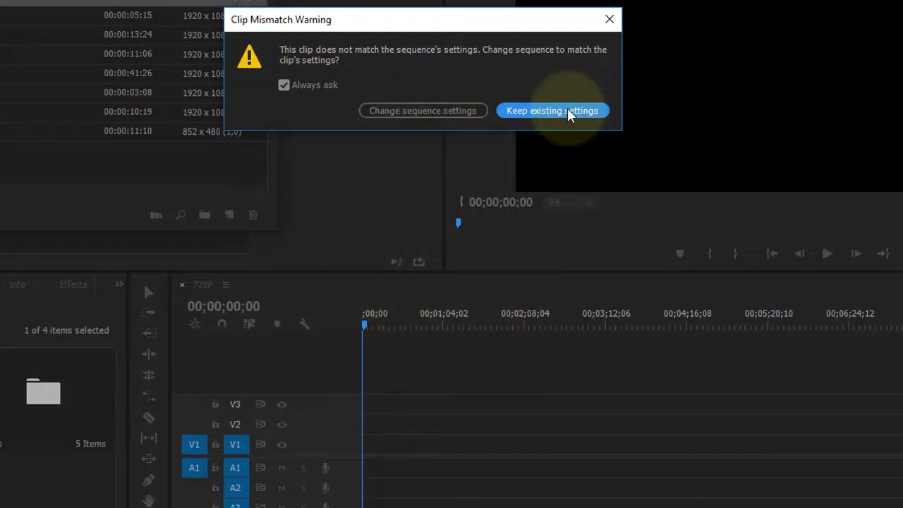
Keep the sequence's existing settings, move the playhead to 00;00;06;21, and select the clip
{"action": "left_click", "coordinate": [565, 114]}
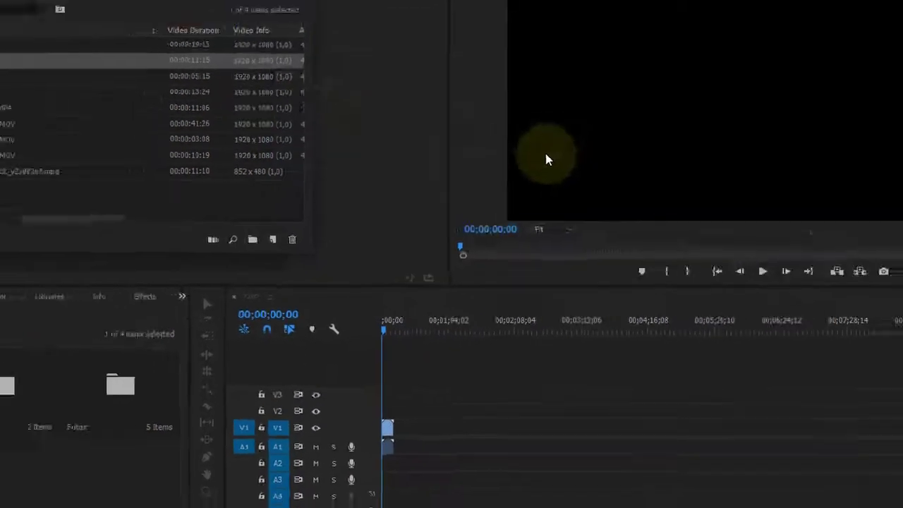
{"action": "left_click", "coordinate": [413, 336]}
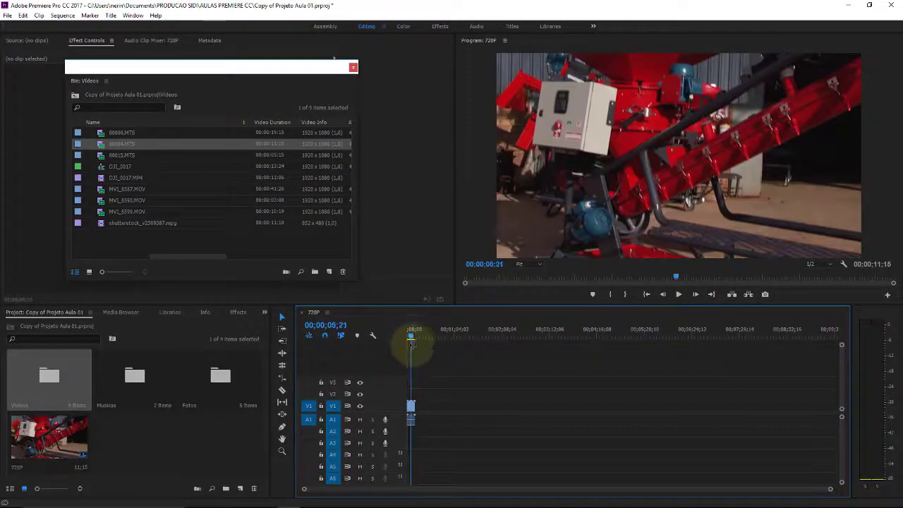
{"action": "left_click", "coordinate": [411, 407]}
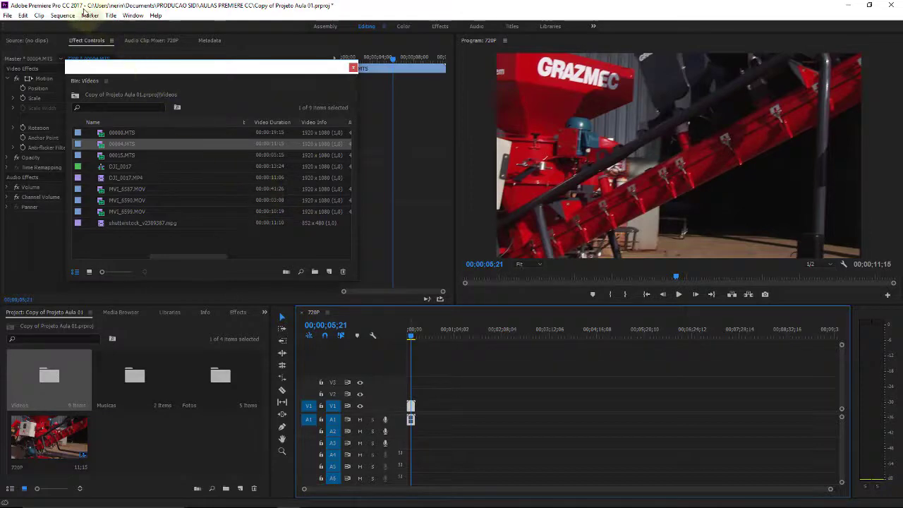
Recheck the 720P sequence settings, move the Videos bin aside, and scale the clip down
{"action": "left_click", "coordinate": [62, 15]}
{"action": "left_click", "coordinate": [70, 29]}
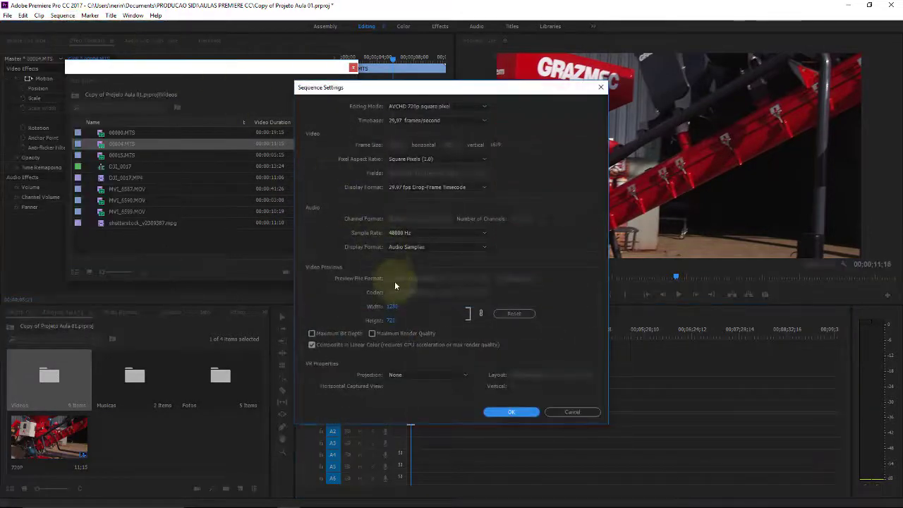
{"action": "left_click", "coordinate": [593, 416]}
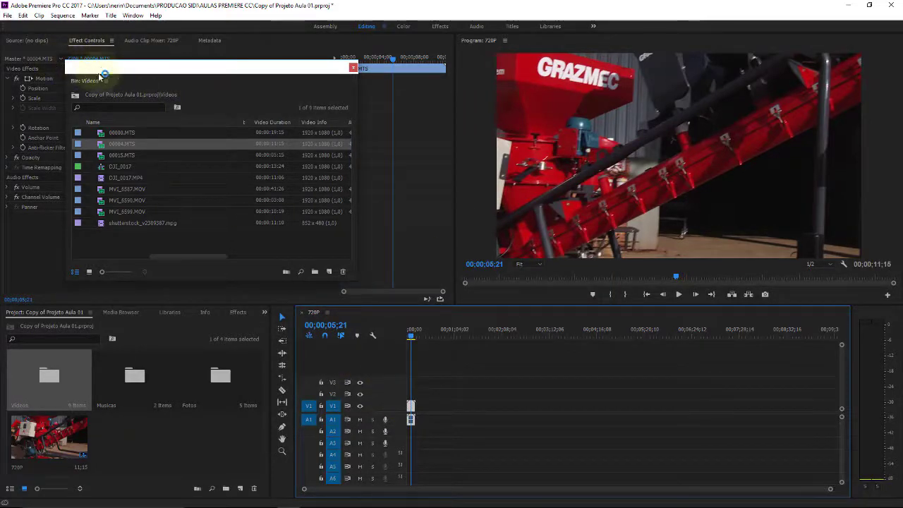
{"action": "left_click_drag", "start_coordinate": [98, 73], "coordinate": [130, 218]}
{"action": "left_click_drag", "start_coordinate": [176, 98], "coordinate": [163, 98]}
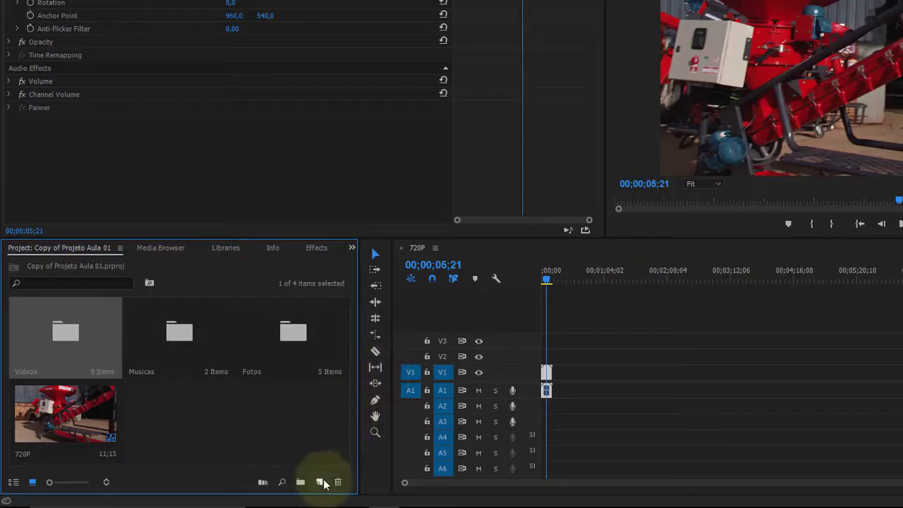
Start another new sequence and review the AVCHD 1080i25 and anamorphic 1080i30 presets
{"action": "left_click", "coordinate": [318, 481]}
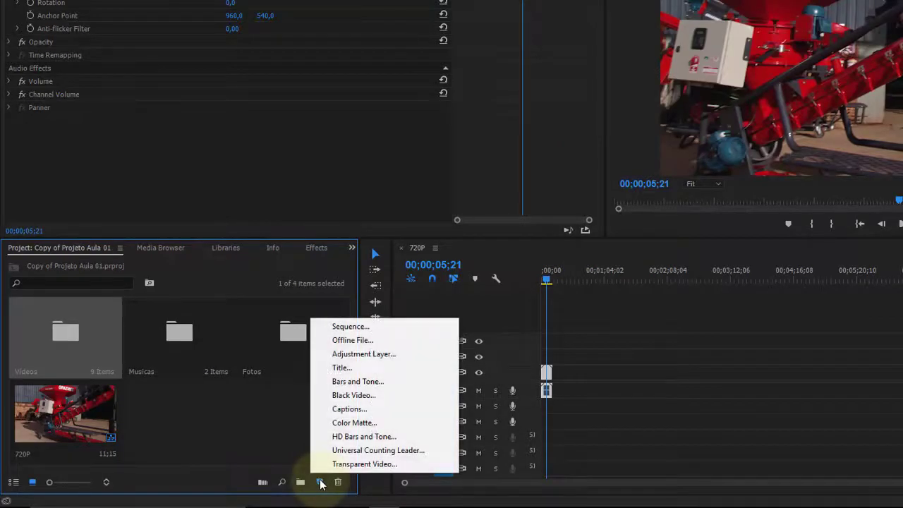
{"action": "left_click", "coordinate": [367, 328]}
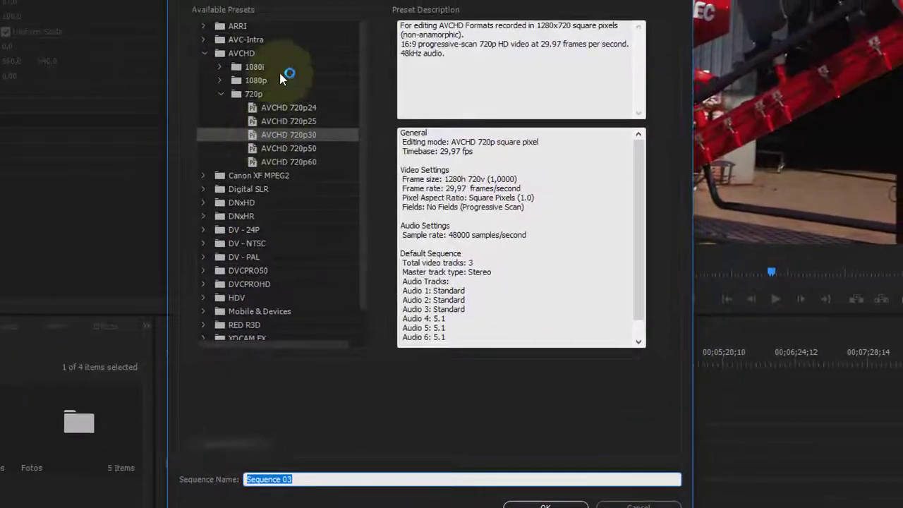
{"action": "left_click", "coordinate": [225, 94]}
{"action": "left_click", "coordinate": [223, 66]}
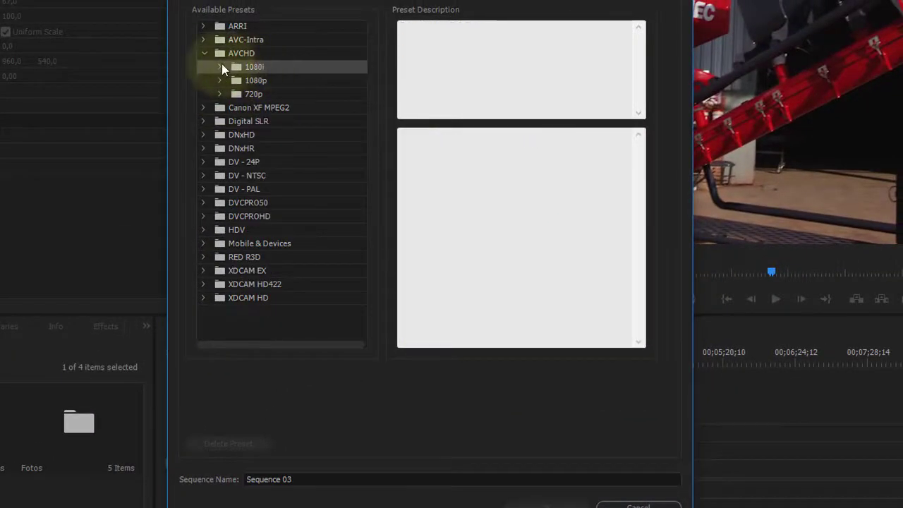
{"action": "left_click", "coordinate": [220, 67]}
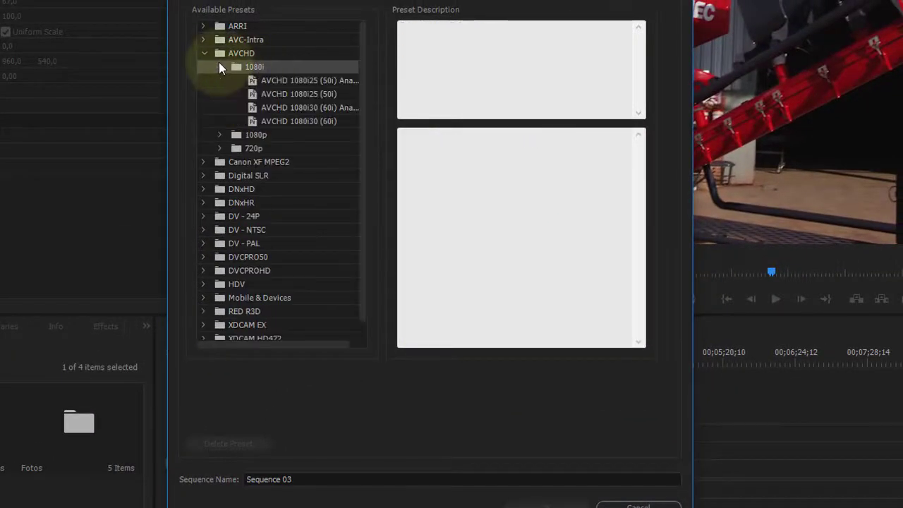
{"action": "left_click", "coordinate": [277, 93]}
{"action": "left_click", "coordinate": [314, 106]}
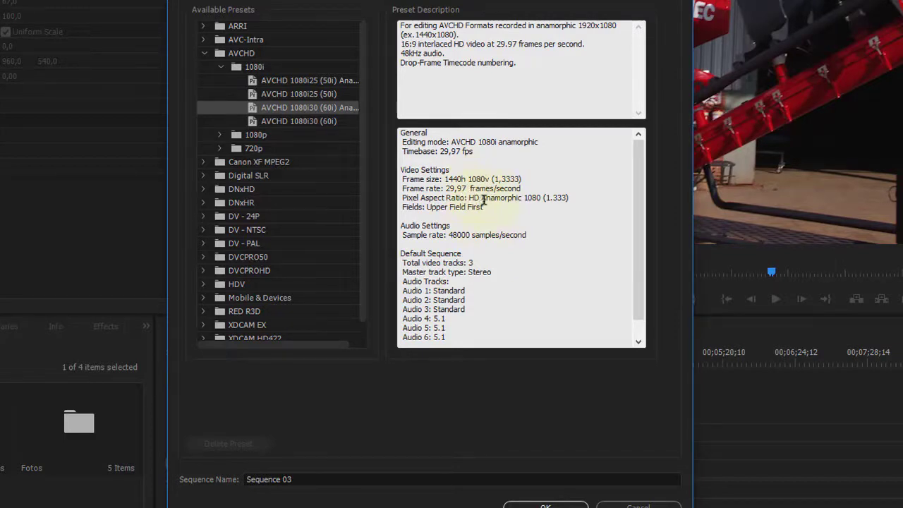
{"action": "left_click", "coordinate": [219, 66]}
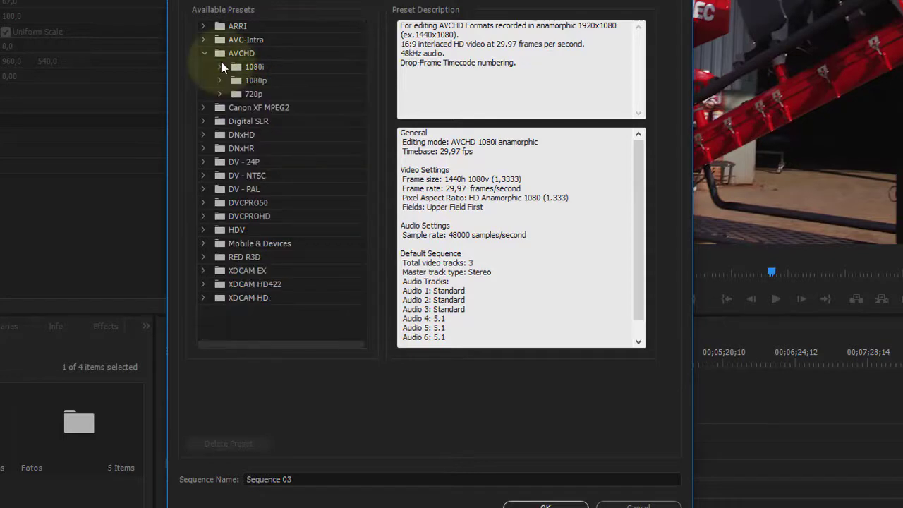
Create Sequence 03 with the AVCHD 1080p60 preset (1920x1080, 59.94 fps)
{"action": "left_click", "coordinate": [218, 80]}
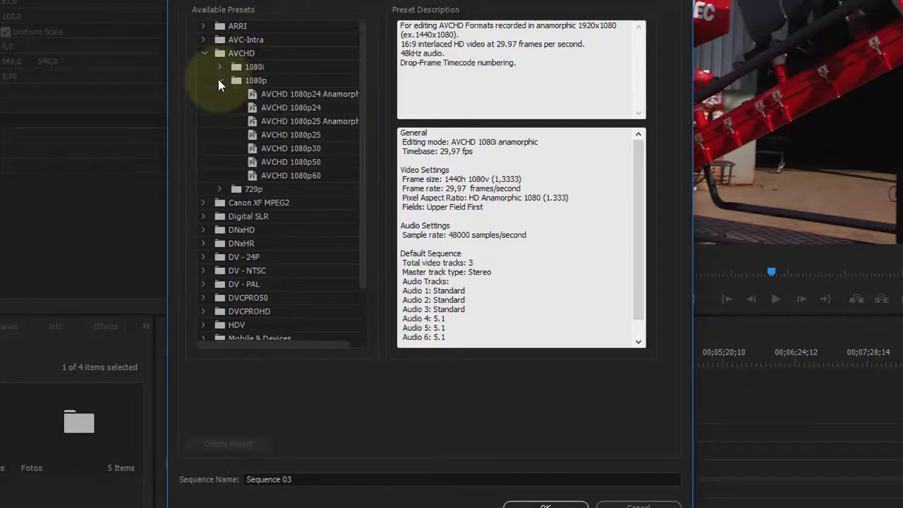
{"action": "left_click", "coordinate": [283, 176]}
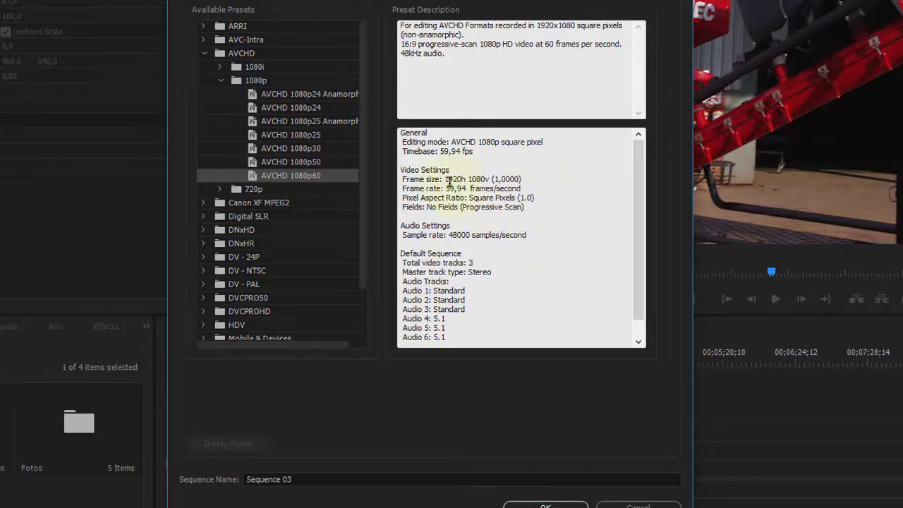
{"action": "left_click_drag", "start_coordinate": [446, 179], "coordinate": [485, 184]}
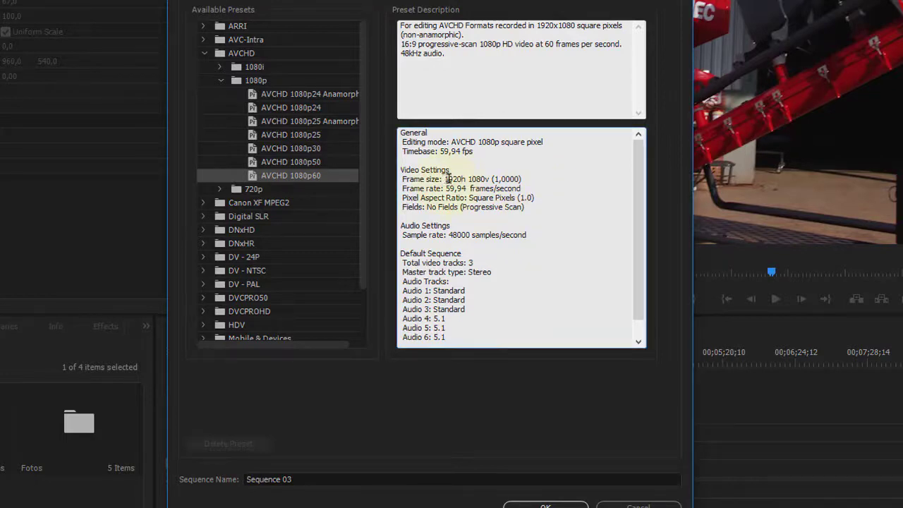
{"action": "left_click", "coordinate": [491, 197]}
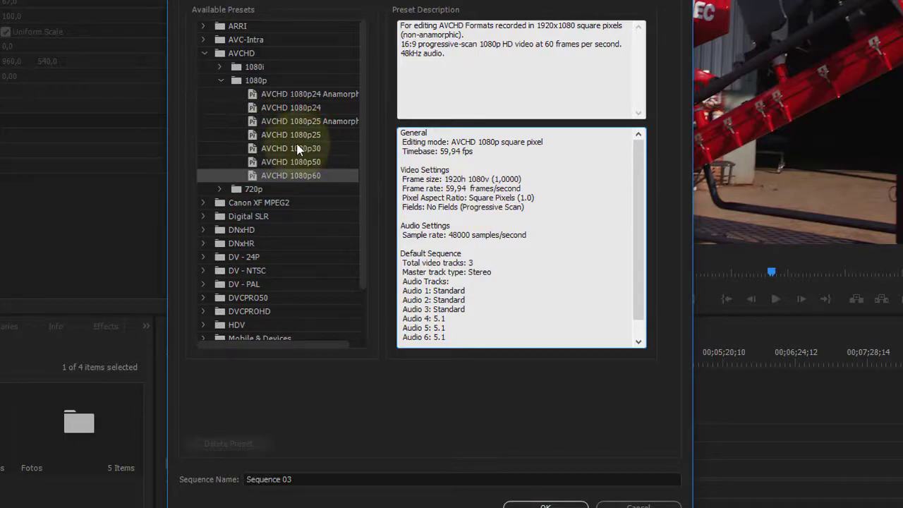
{"action": "left_click", "coordinate": [316, 175]}
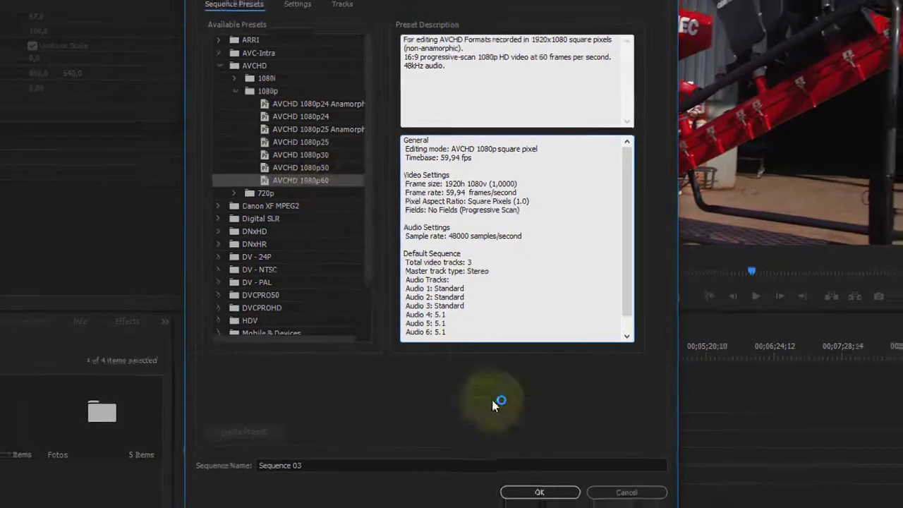
{"action": "left_click", "coordinate": [545, 505]}
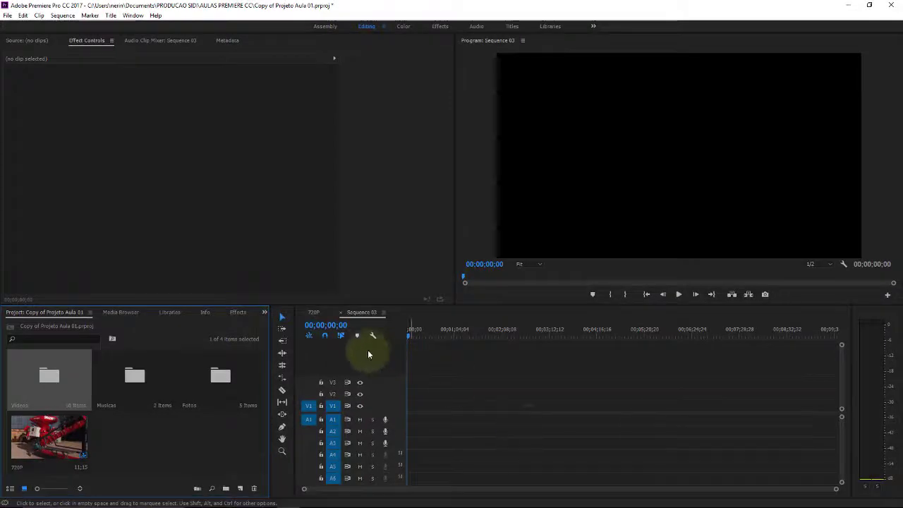
Toggle between the 720P and Sequence 03 timeline tabs
{"action": "left_click", "coordinate": [316, 312]}
{"action": "left_click", "coordinate": [356, 314]}
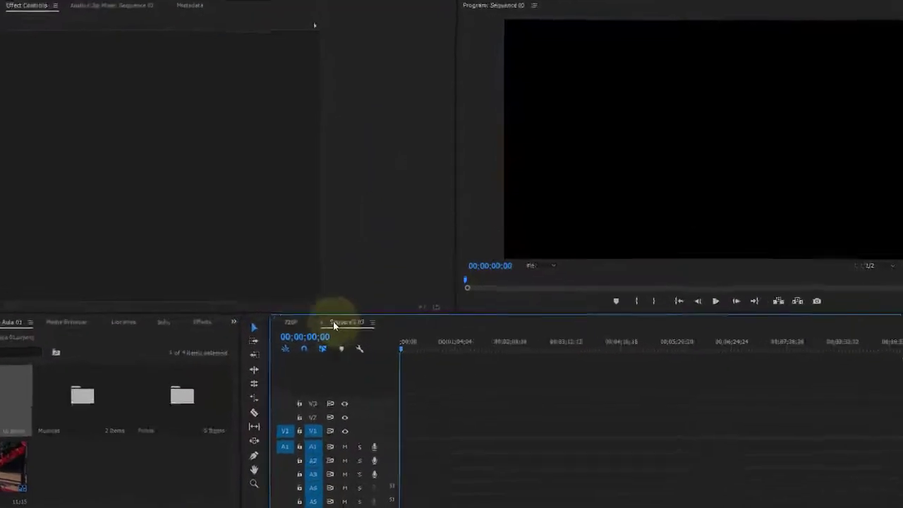
{"action": "left_click", "coordinate": [320, 313]}
{"action": "left_click", "coordinate": [360, 313]}
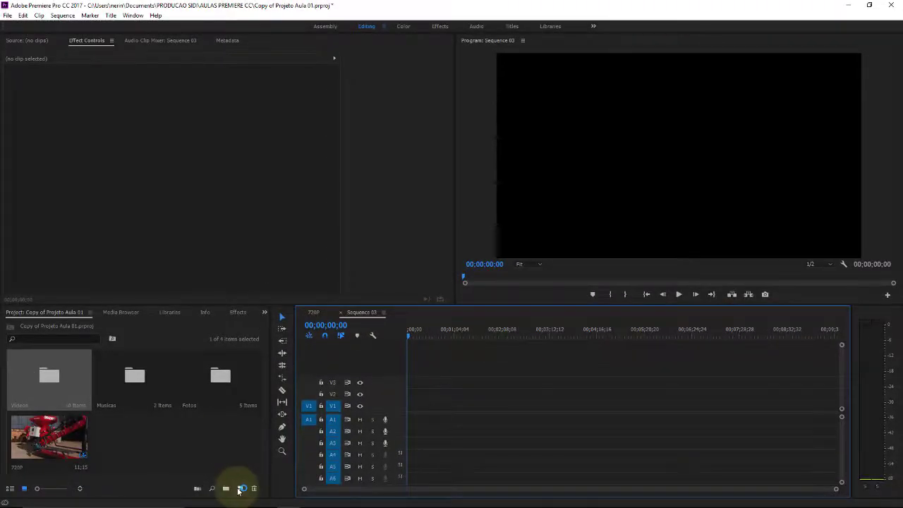
Bring the 720P sequence back into the timeline from the Project panel
{"action": "left_click", "coordinate": [240, 488]}
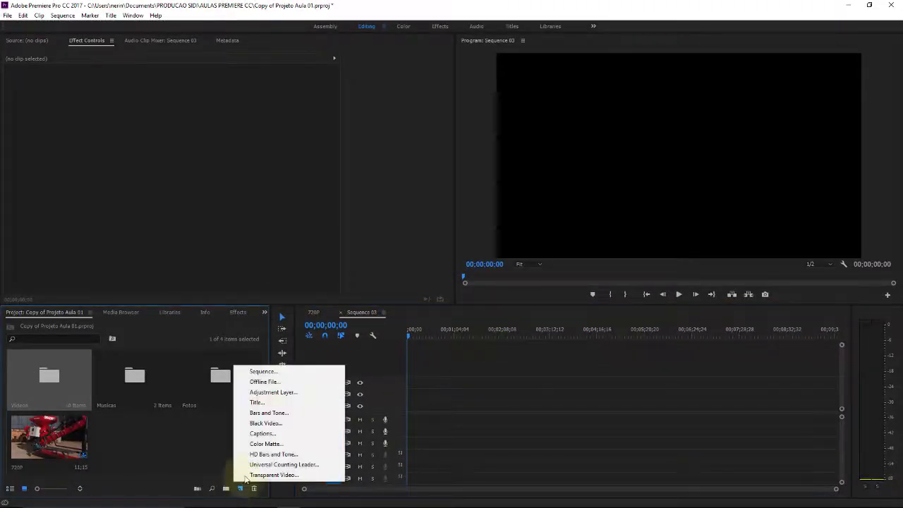
{"action": "left_click", "coordinate": [443, 346]}
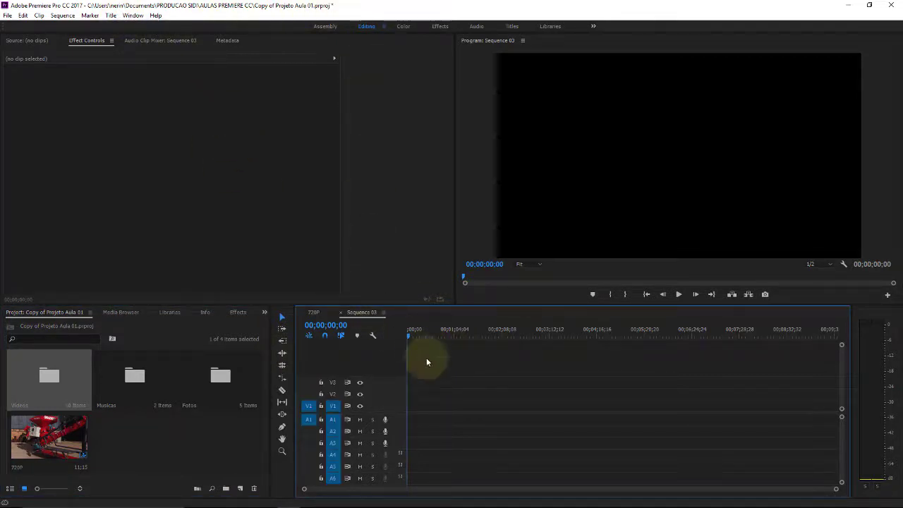
{"action": "left_click", "coordinate": [67, 436]}
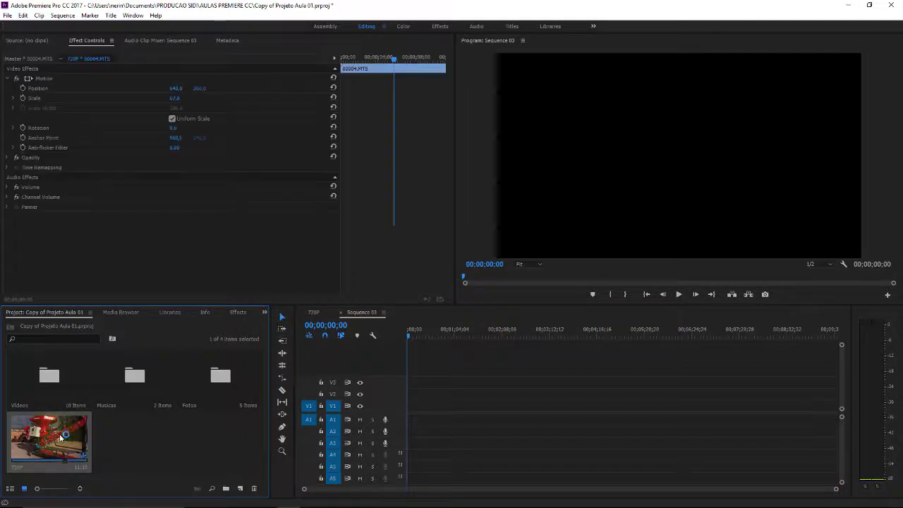
{"action": "left_click_drag", "start_coordinate": [66, 436], "coordinate": [423, 417]}
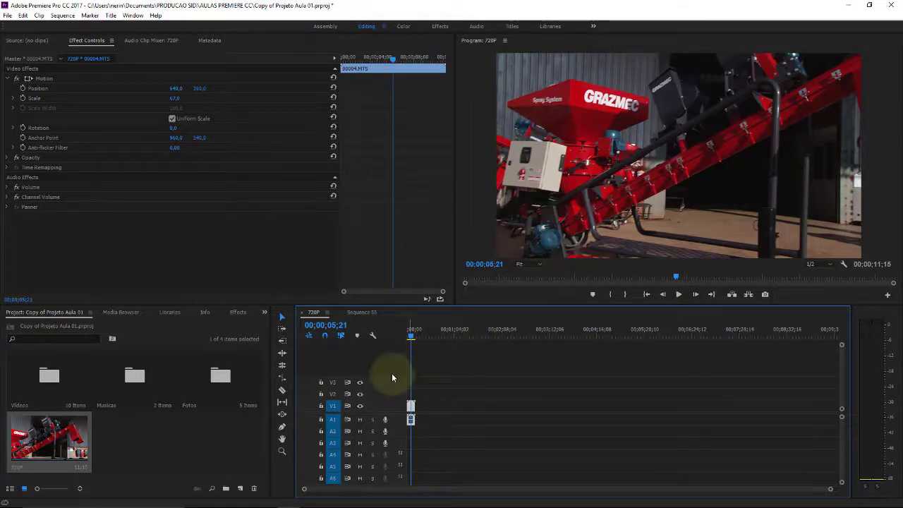
Reset the timeline to the start, cancel a new sequence setup, and reopen the Videos bin window
{"action": "key", "text": "Home"}
{"action": "key", "text": "backslash"}
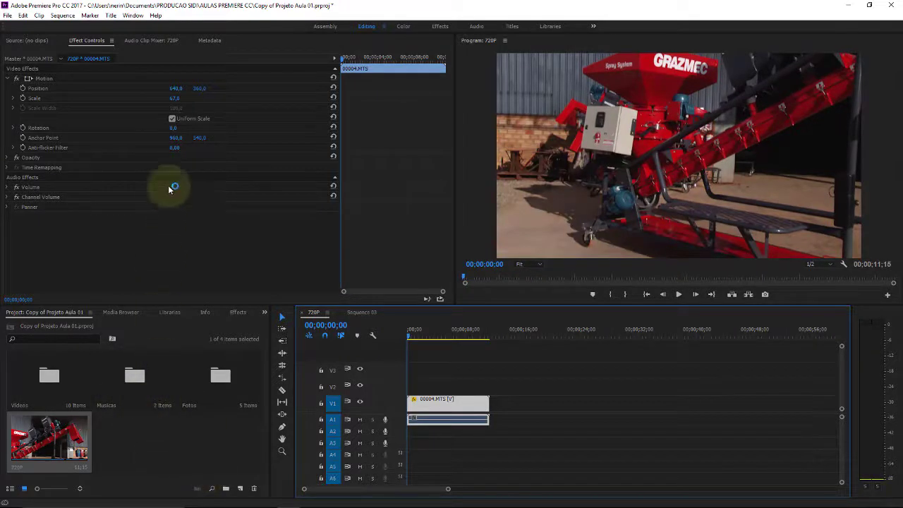
{"action": "left_click", "coordinate": [240, 488]}
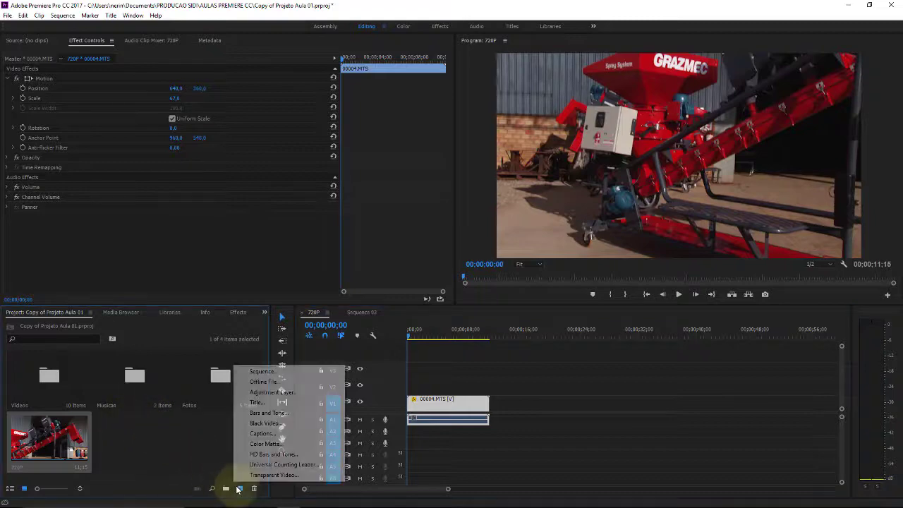
{"action": "left_click", "coordinate": [278, 374]}
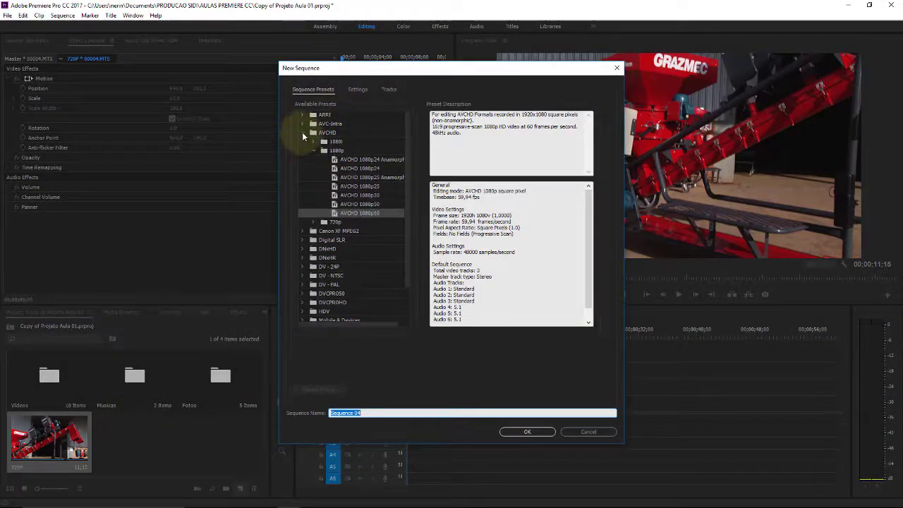
{"action": "left_click", "coordinate": [302, 132]}
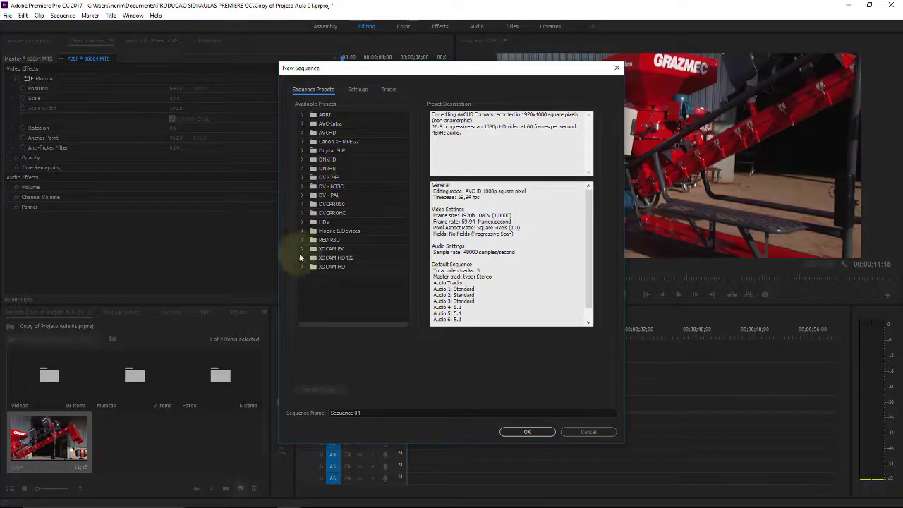
{"action": "left_click", "coordinate": [501, 432]}
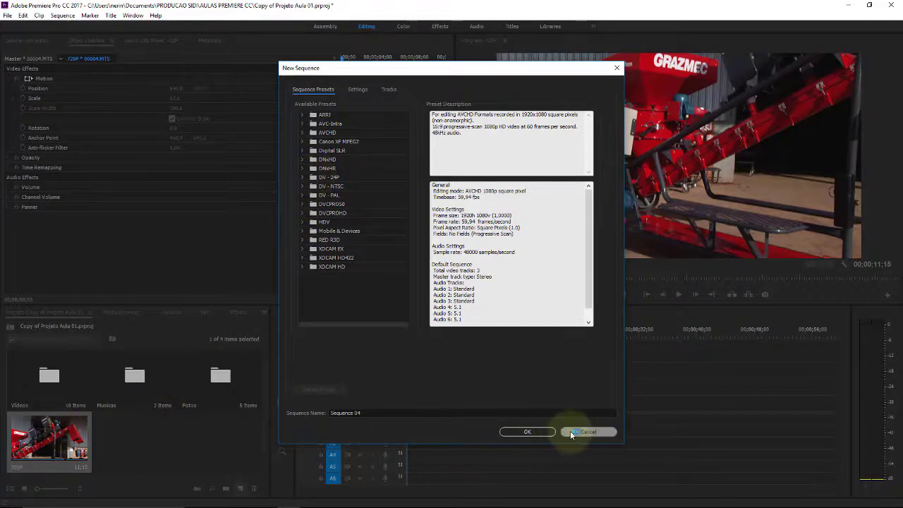
{"action": "double_click", "coordinate": [48, 376]}
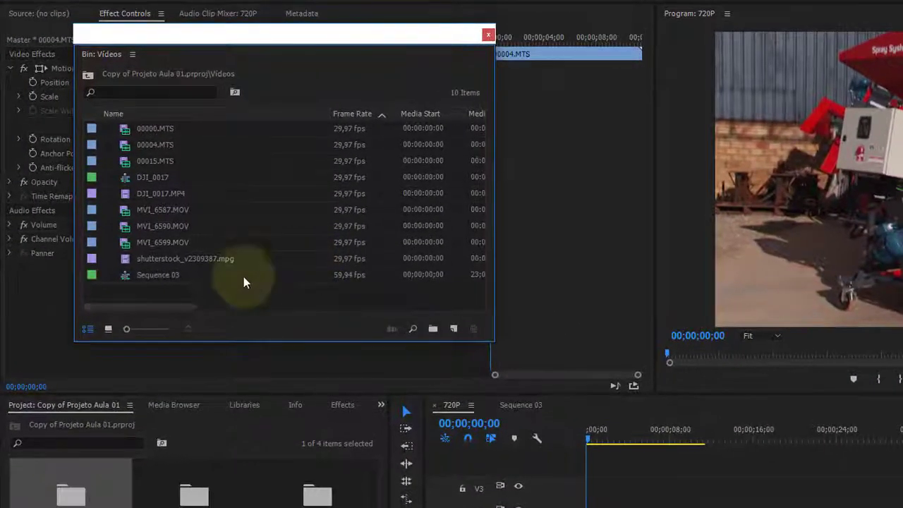
Check the bin columns confirming Sequence 03 is 1920 x 1080 at 59.94 fps
{"action": "mouse_move", "coordinate": [173, 308]}
{"action": "left_mouse_down"}
{"action": "mouse_move", "coordinate": [237, 307]}
{"action": "mouse_move", "coordinate": [157, 304]}
{"action": "left_mouse_up"}
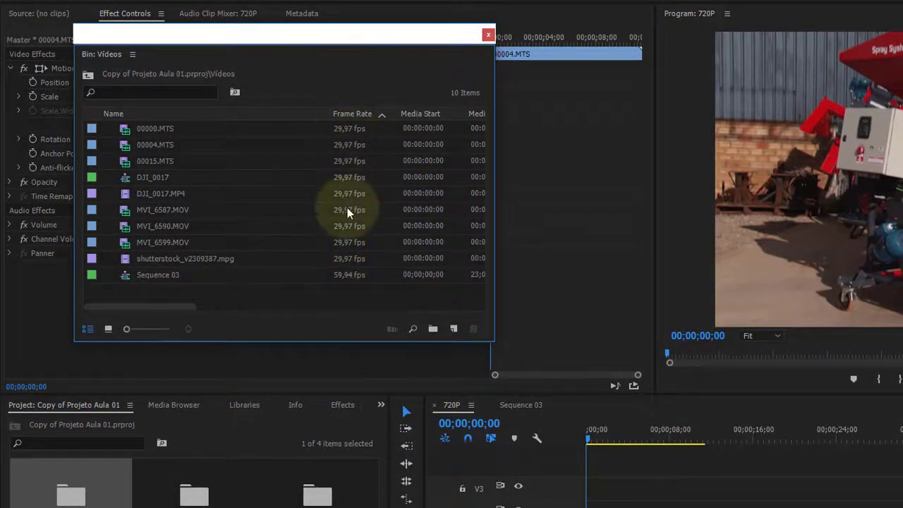
{"action": "left_click_drag", "start_coordinate": [173, 308], "coordinate": [297, 309]}
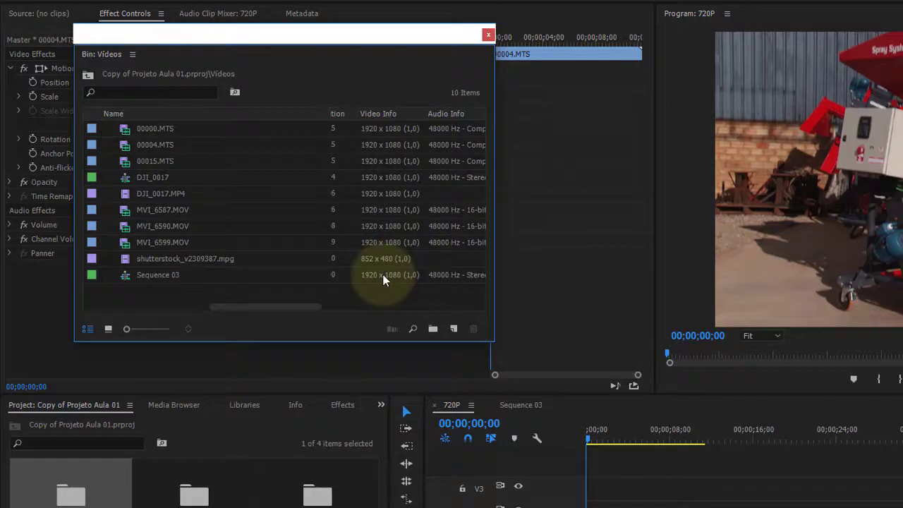
{"action": "left_click_drag", "start_coordinate": [292, 305], "coordinate": [129, 303]}
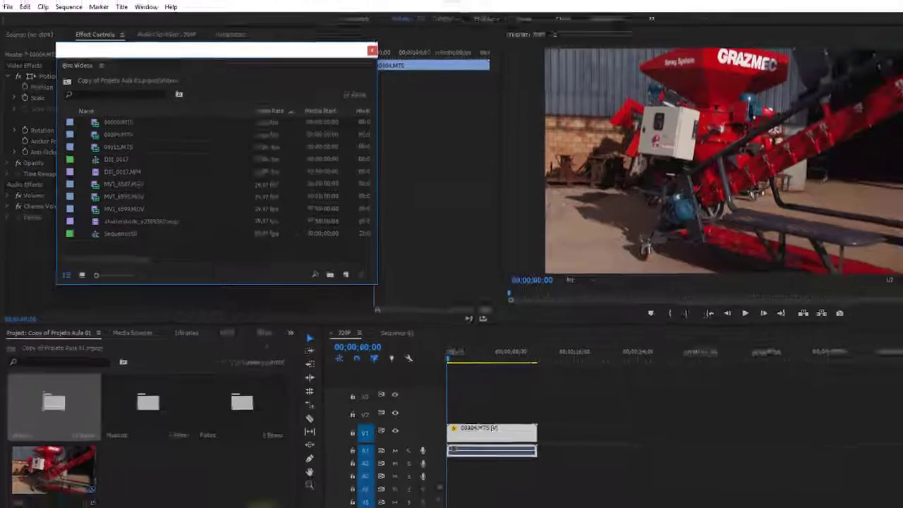
{"action": "left_click", "coordinate": [240, 489]}
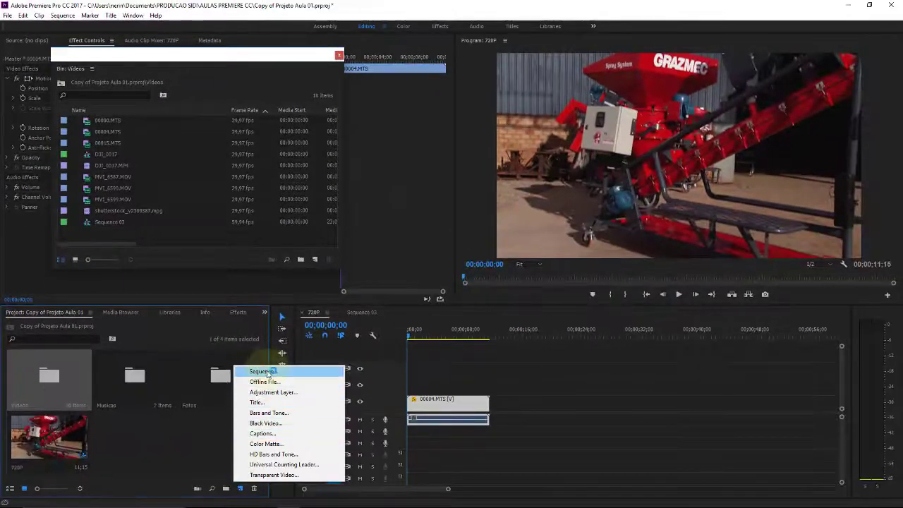
Start another sequence, collapse the AVCHD 1080p presets, and cancel without creating one
{"action": "left_click", "coordinate": [248, 372]}
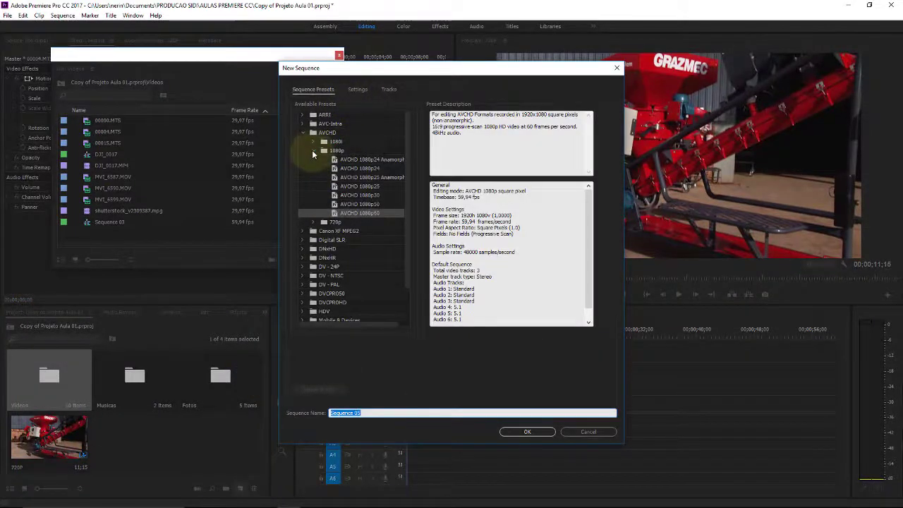
{"action": "left_click", "coordinate": [312, 151]}
{"action": "left_click", "coordinate": [601, 431]}
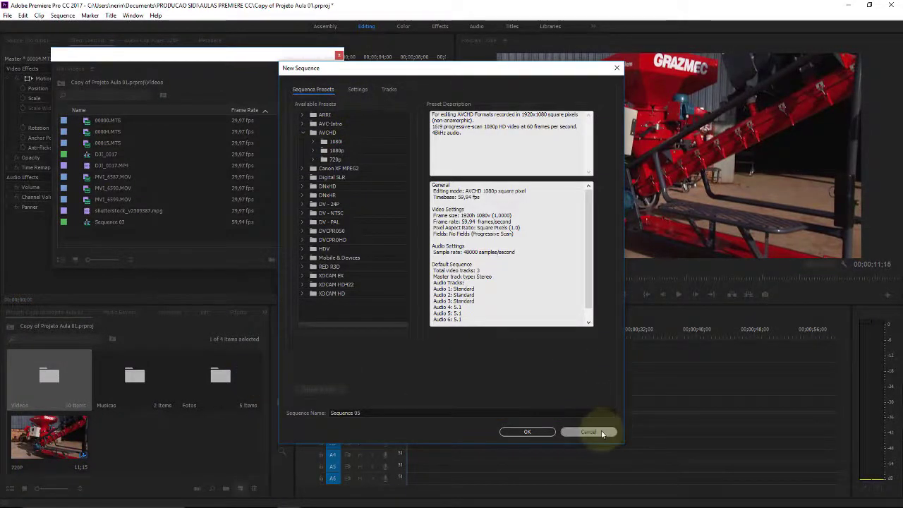